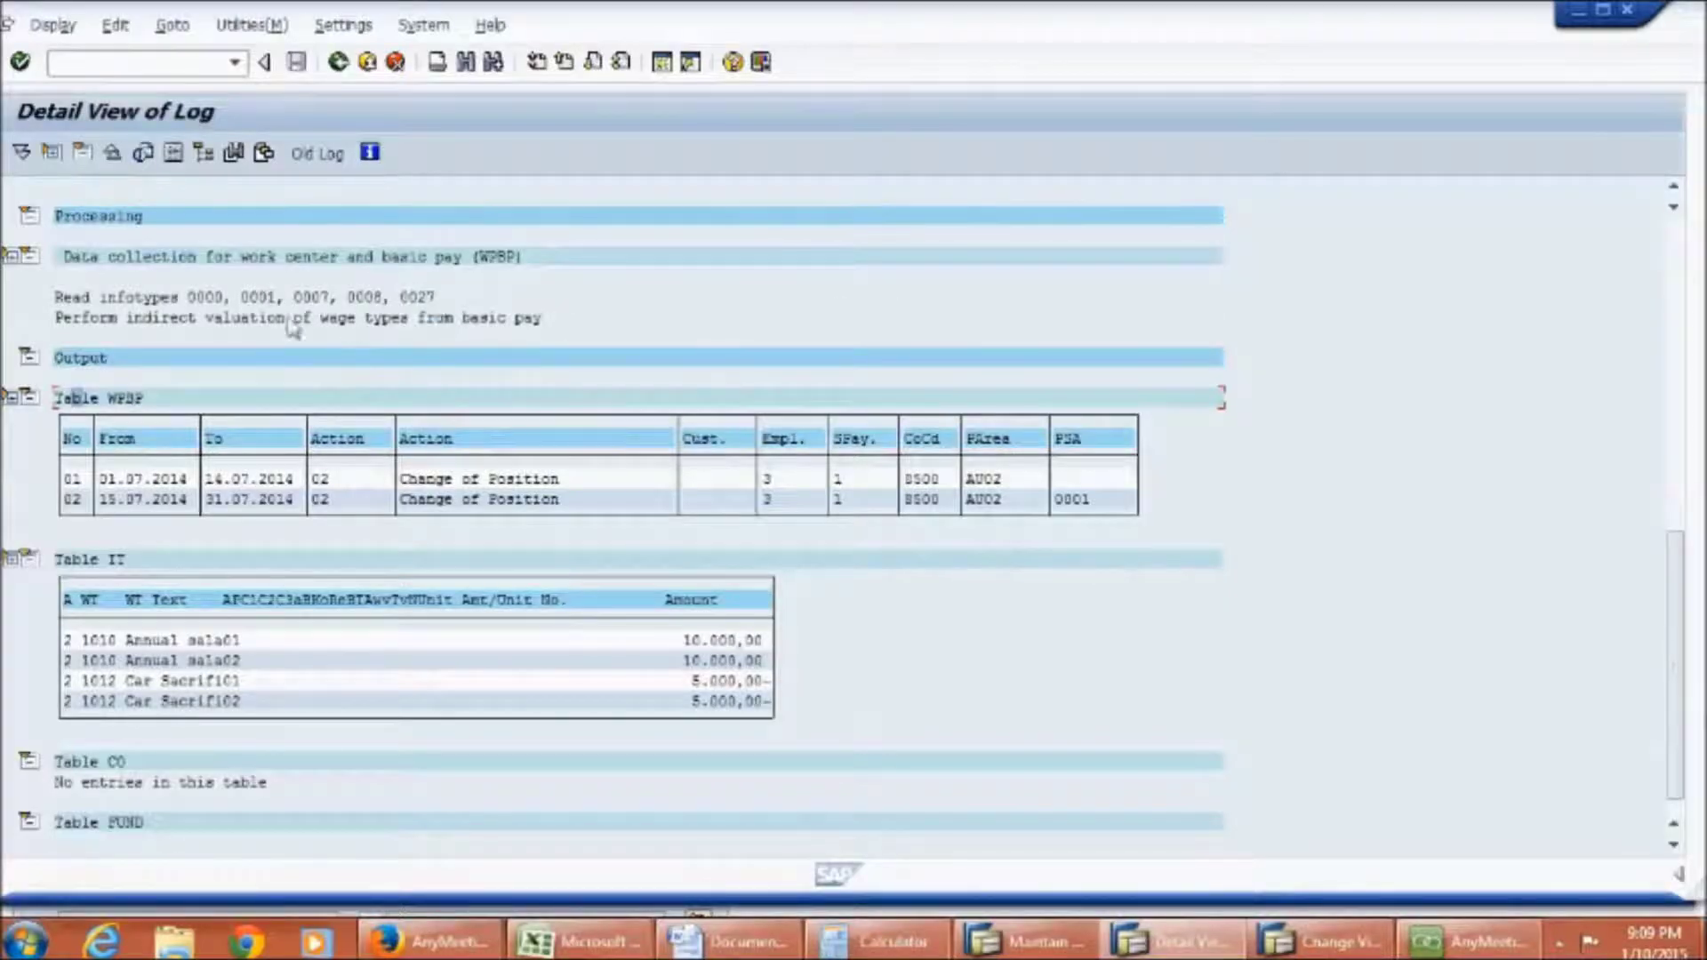
Expand Table WPBP to all its fields and scroll back up to Table P0000.
click(9, 398)
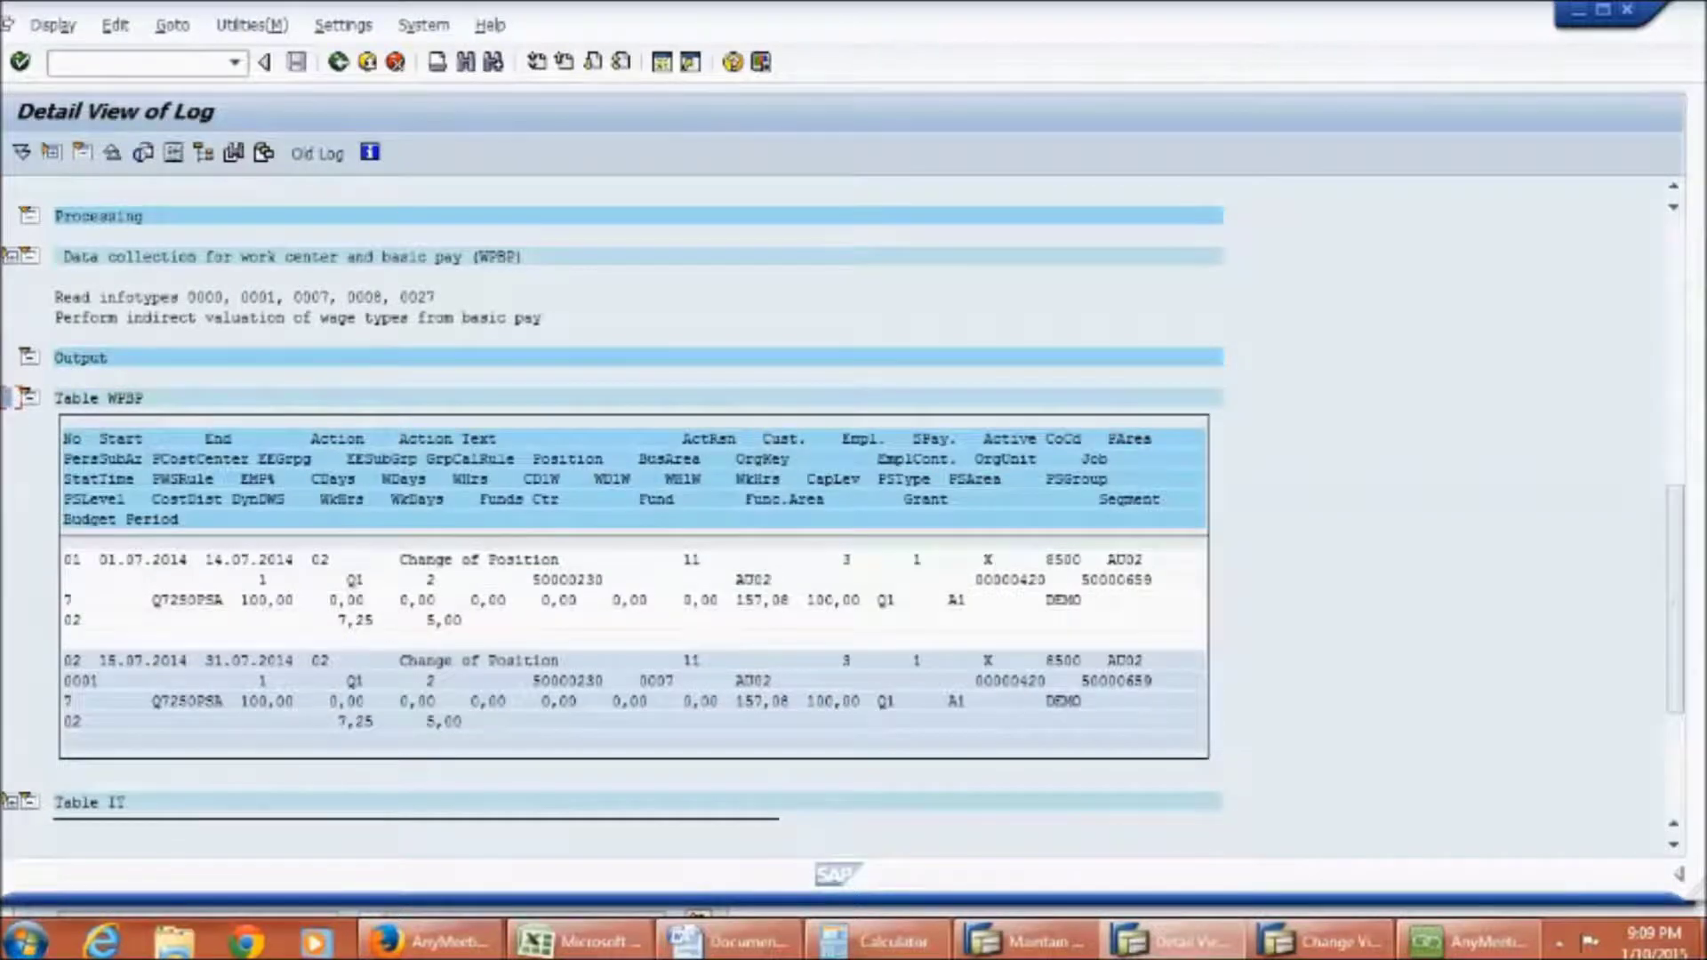
click(1673, 255)
scroll(1673, 255, up, 2)
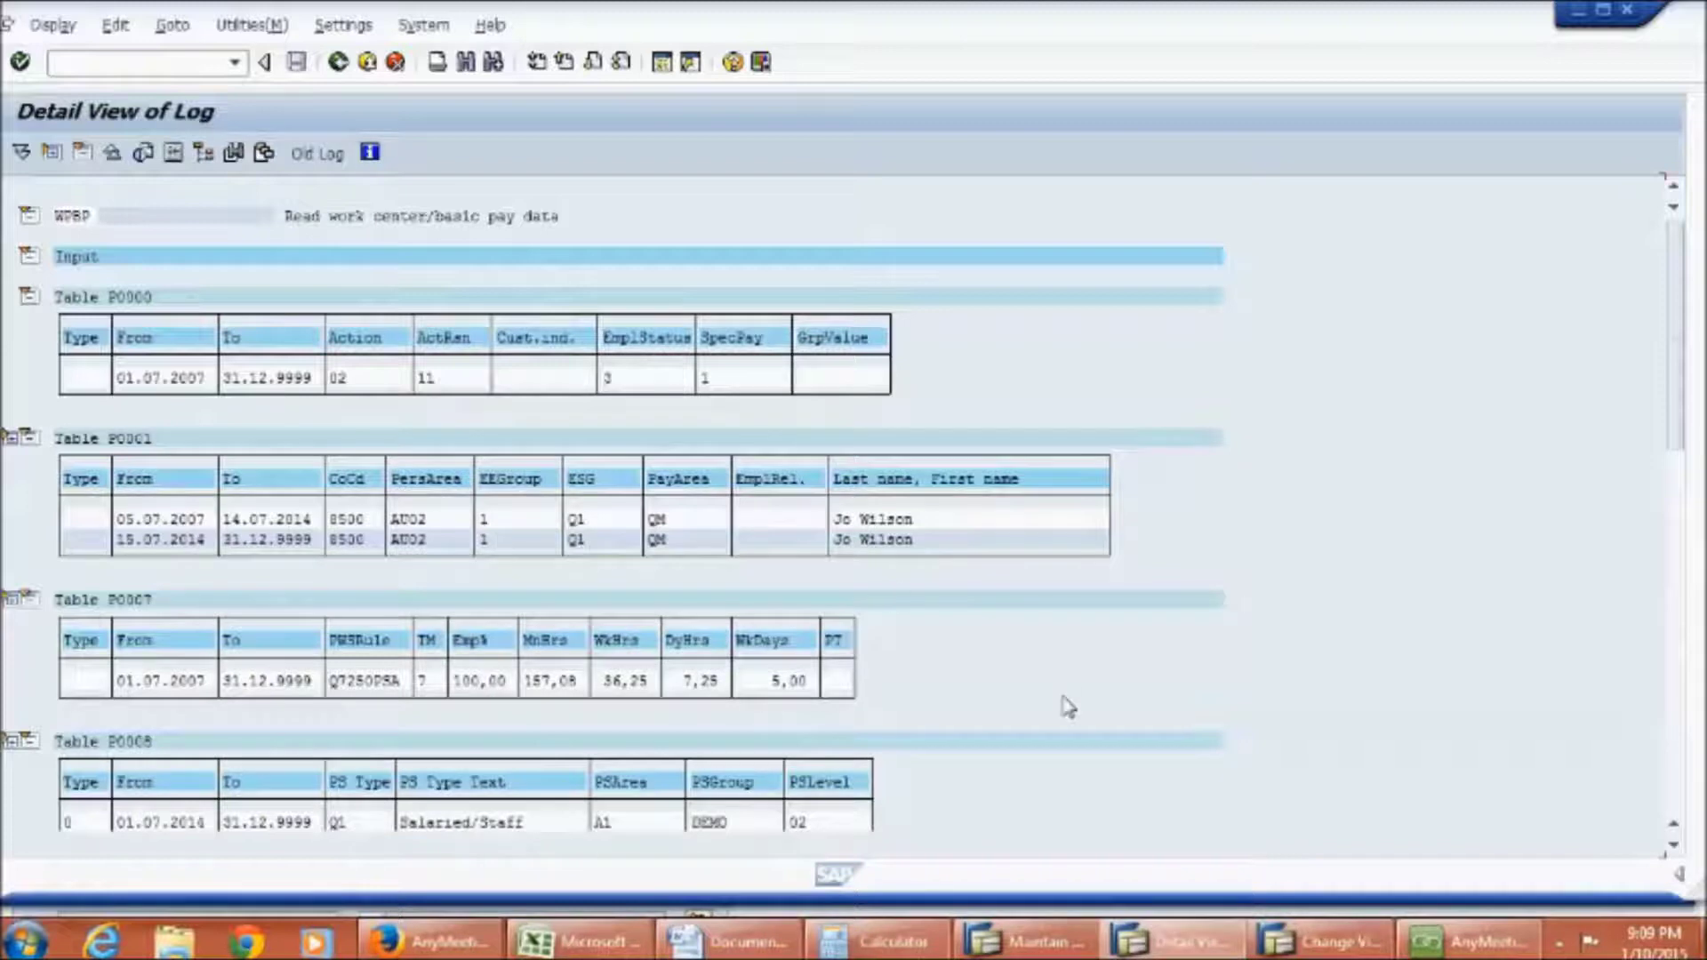
click(1475, 941)
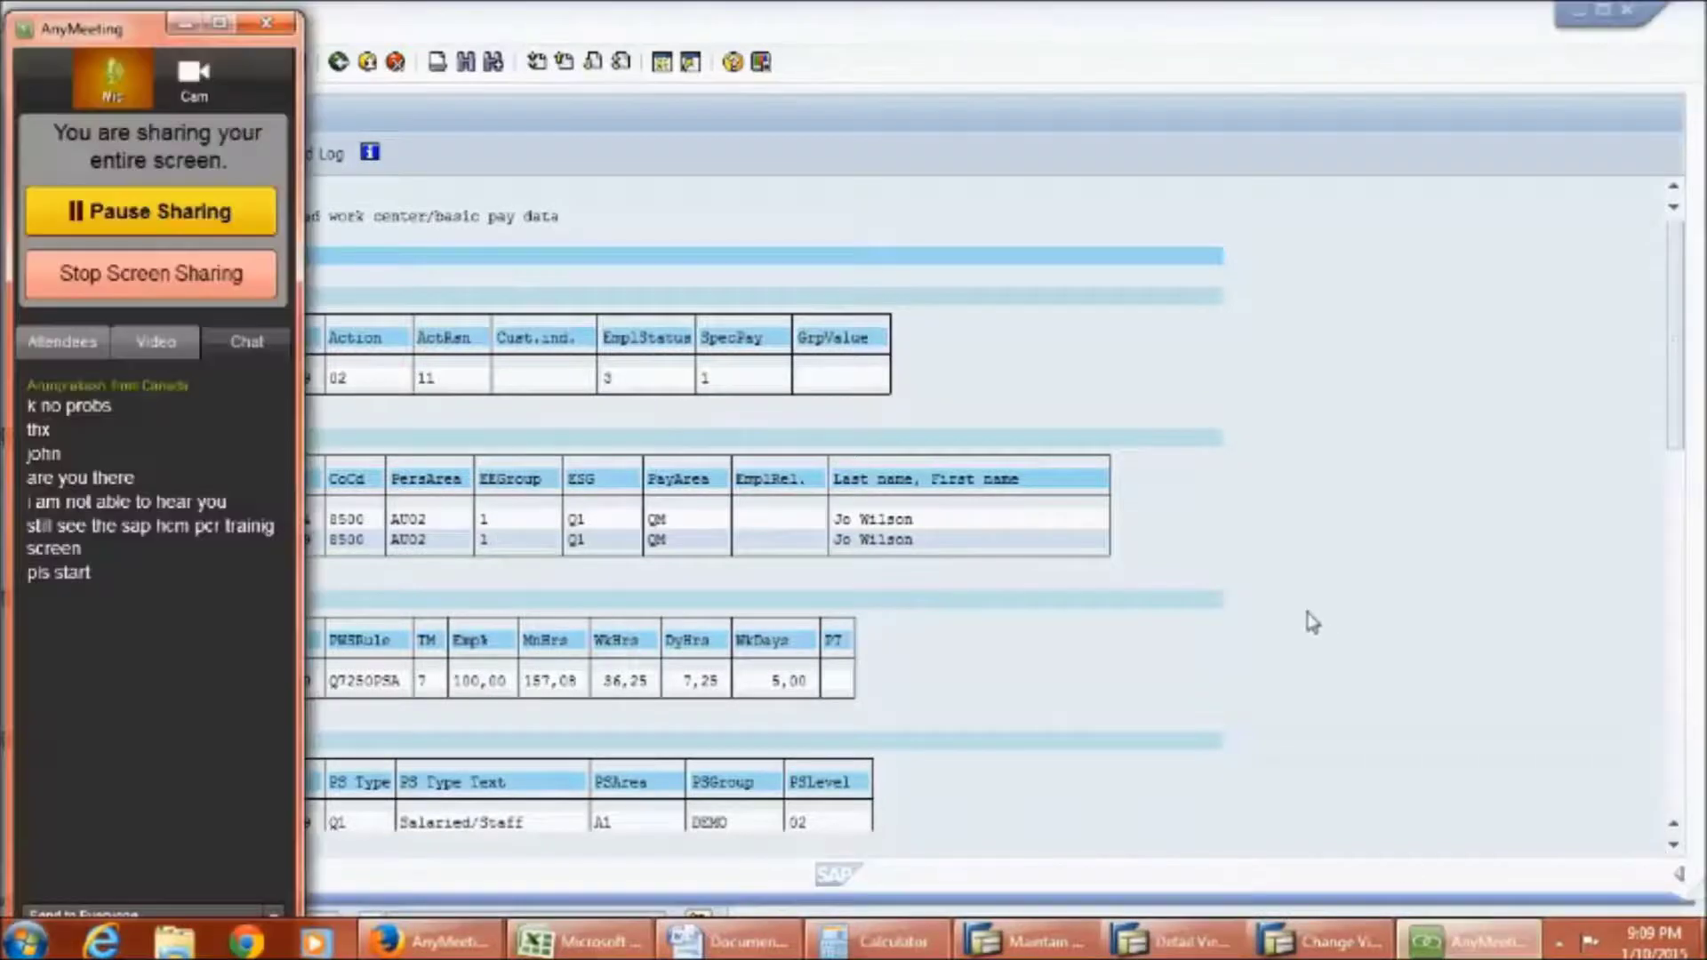
click(1311, 621)
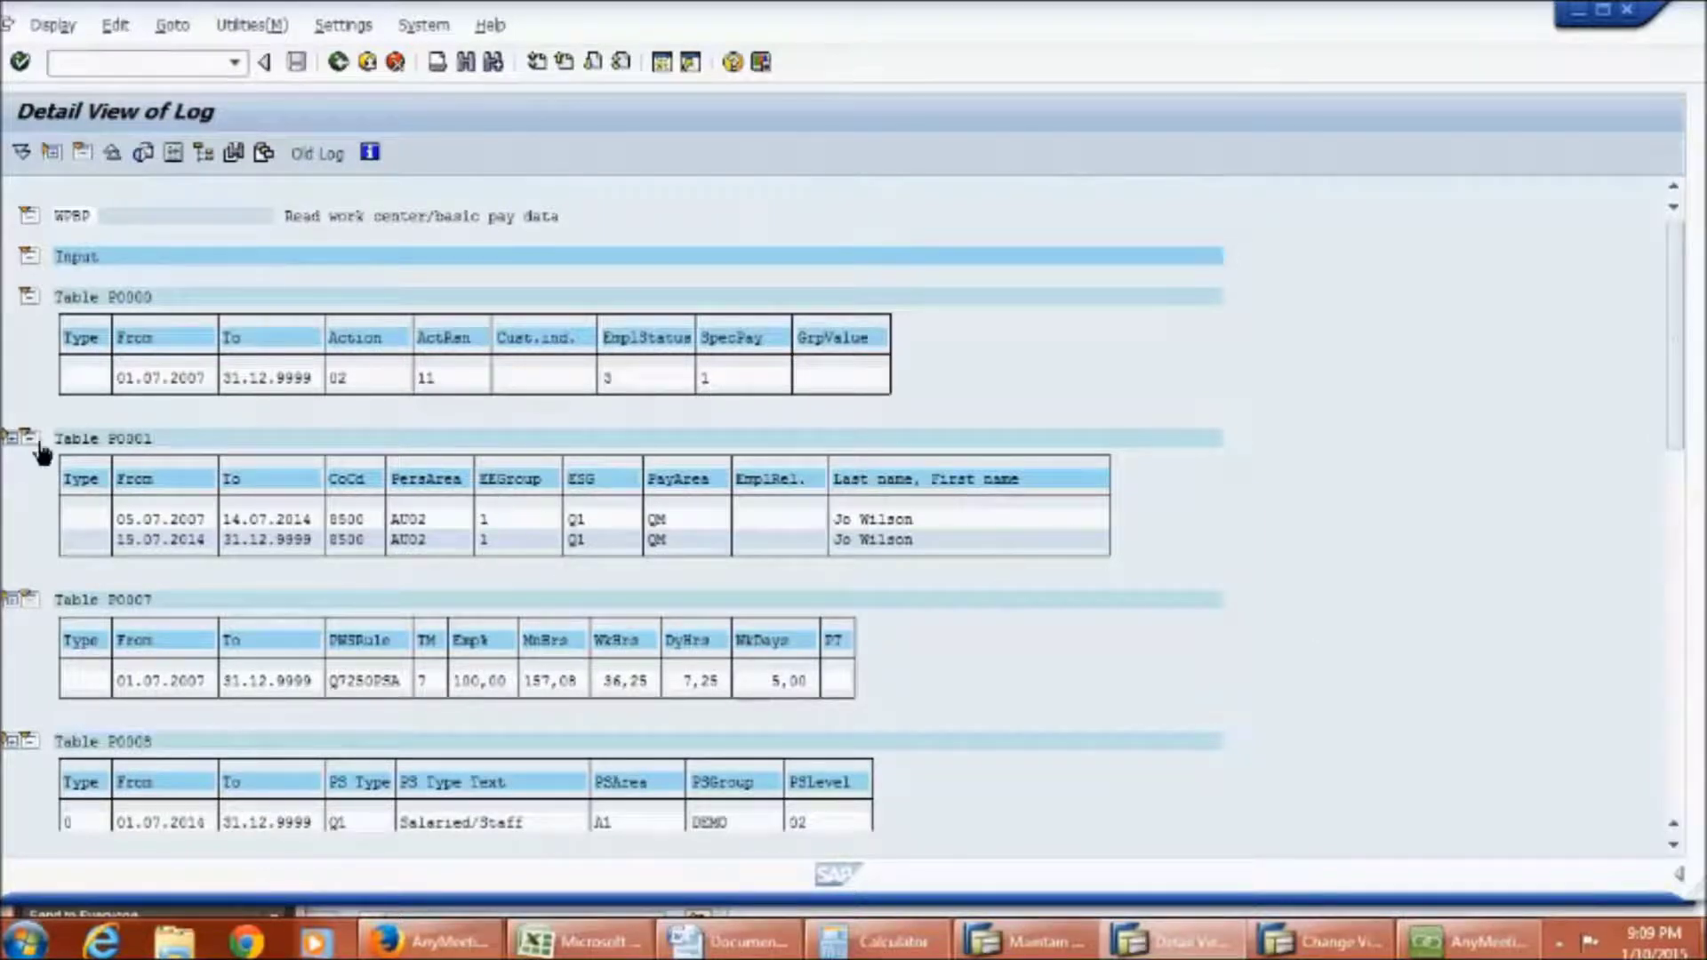
Expand Table P0001 and review the first period's group, empty business area and subarea.
click(103, 441)
click(19, 439)
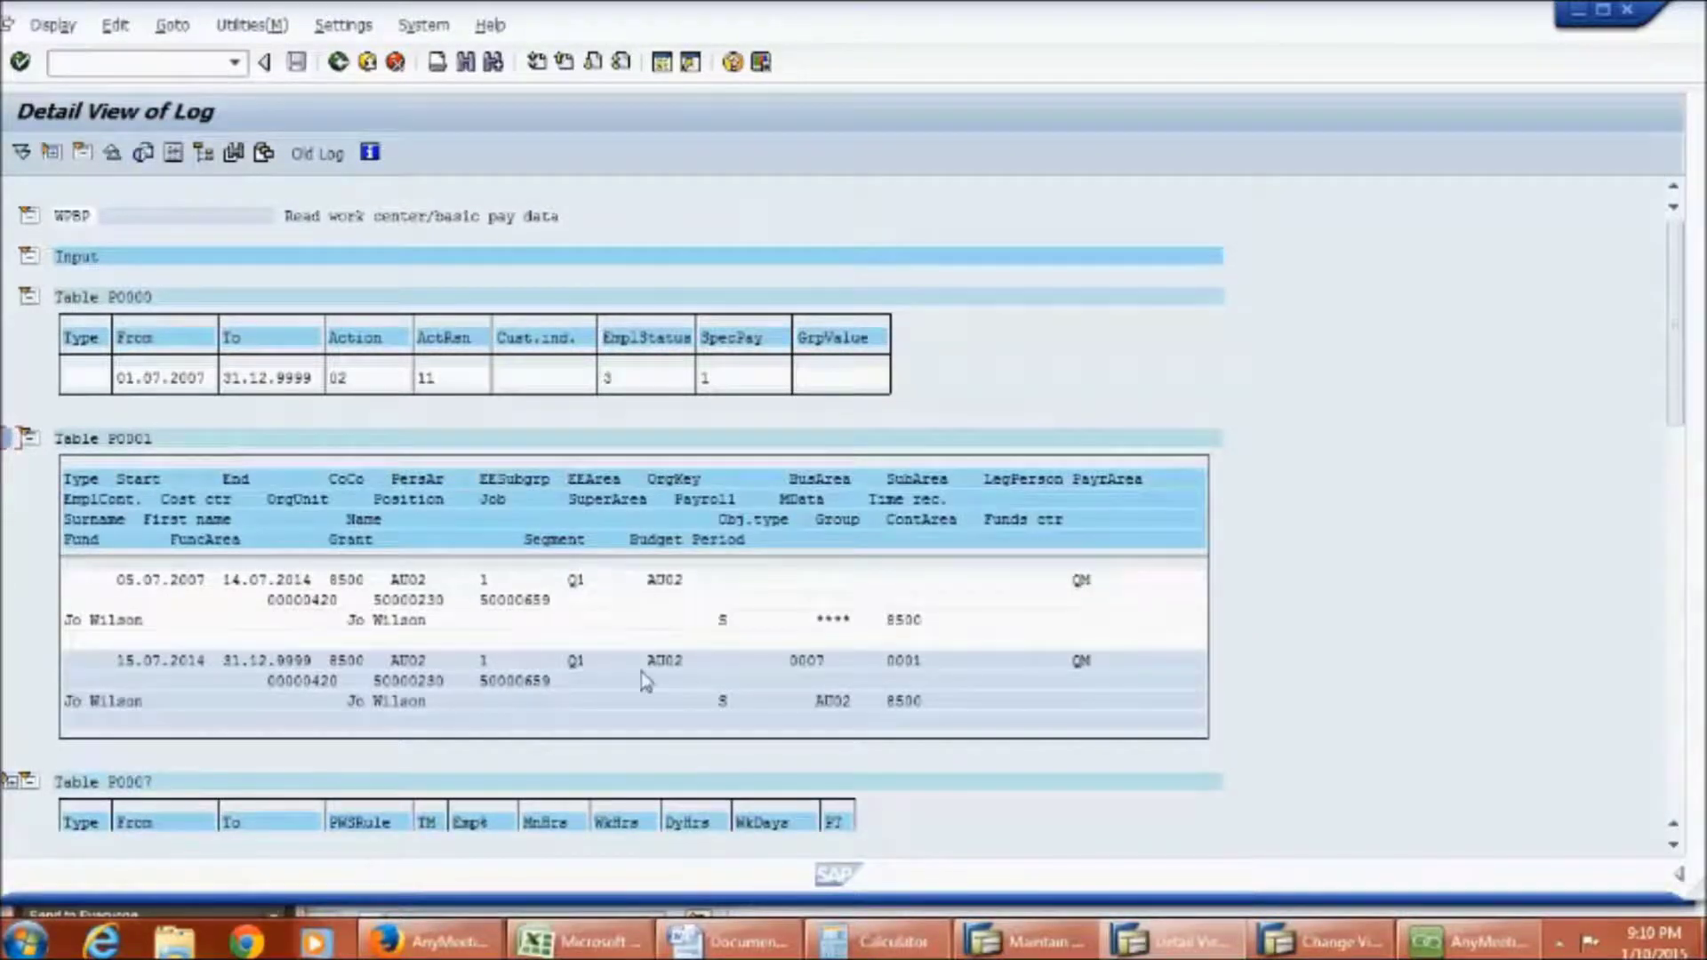
click(834, 617)
click(837, 490)
click(833, 581)
click(912, 583)
Review the second period from 15.07.2014: business area 0007 and subarea 0001.
click(141, 672)
click(829, 668)
click(890, 668)
Go back to the log tree and open the PIT X010 P01 'Create evaluation bases' detail log.
key(F3)
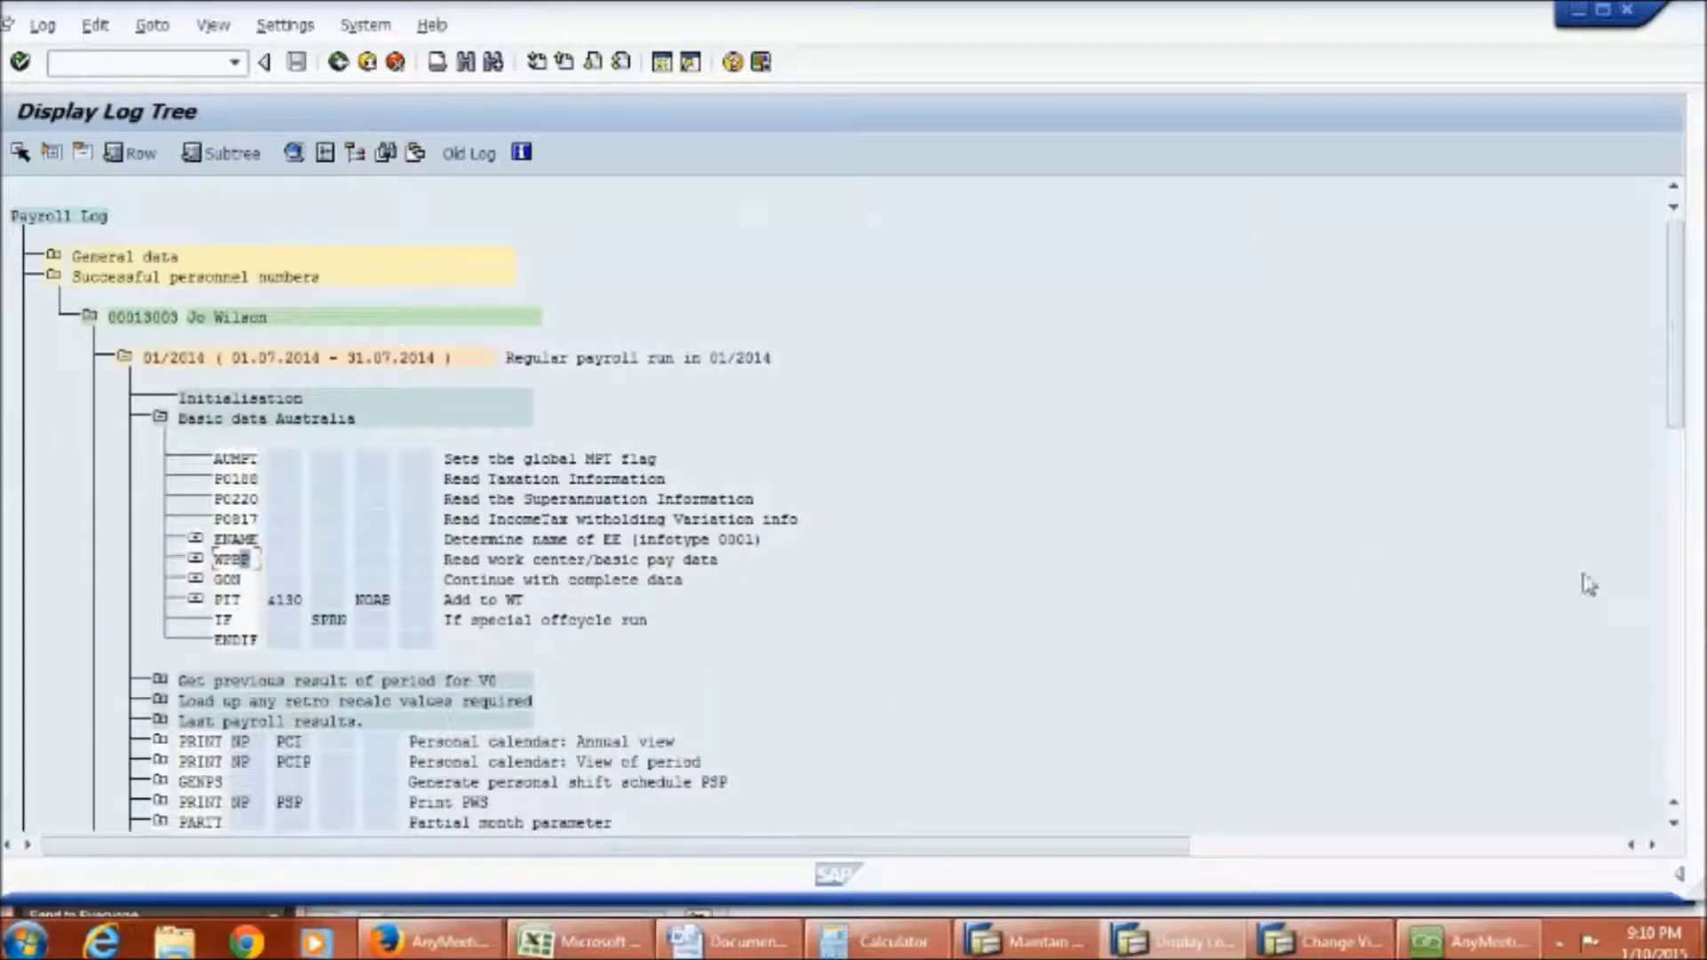
click(1676, 635)
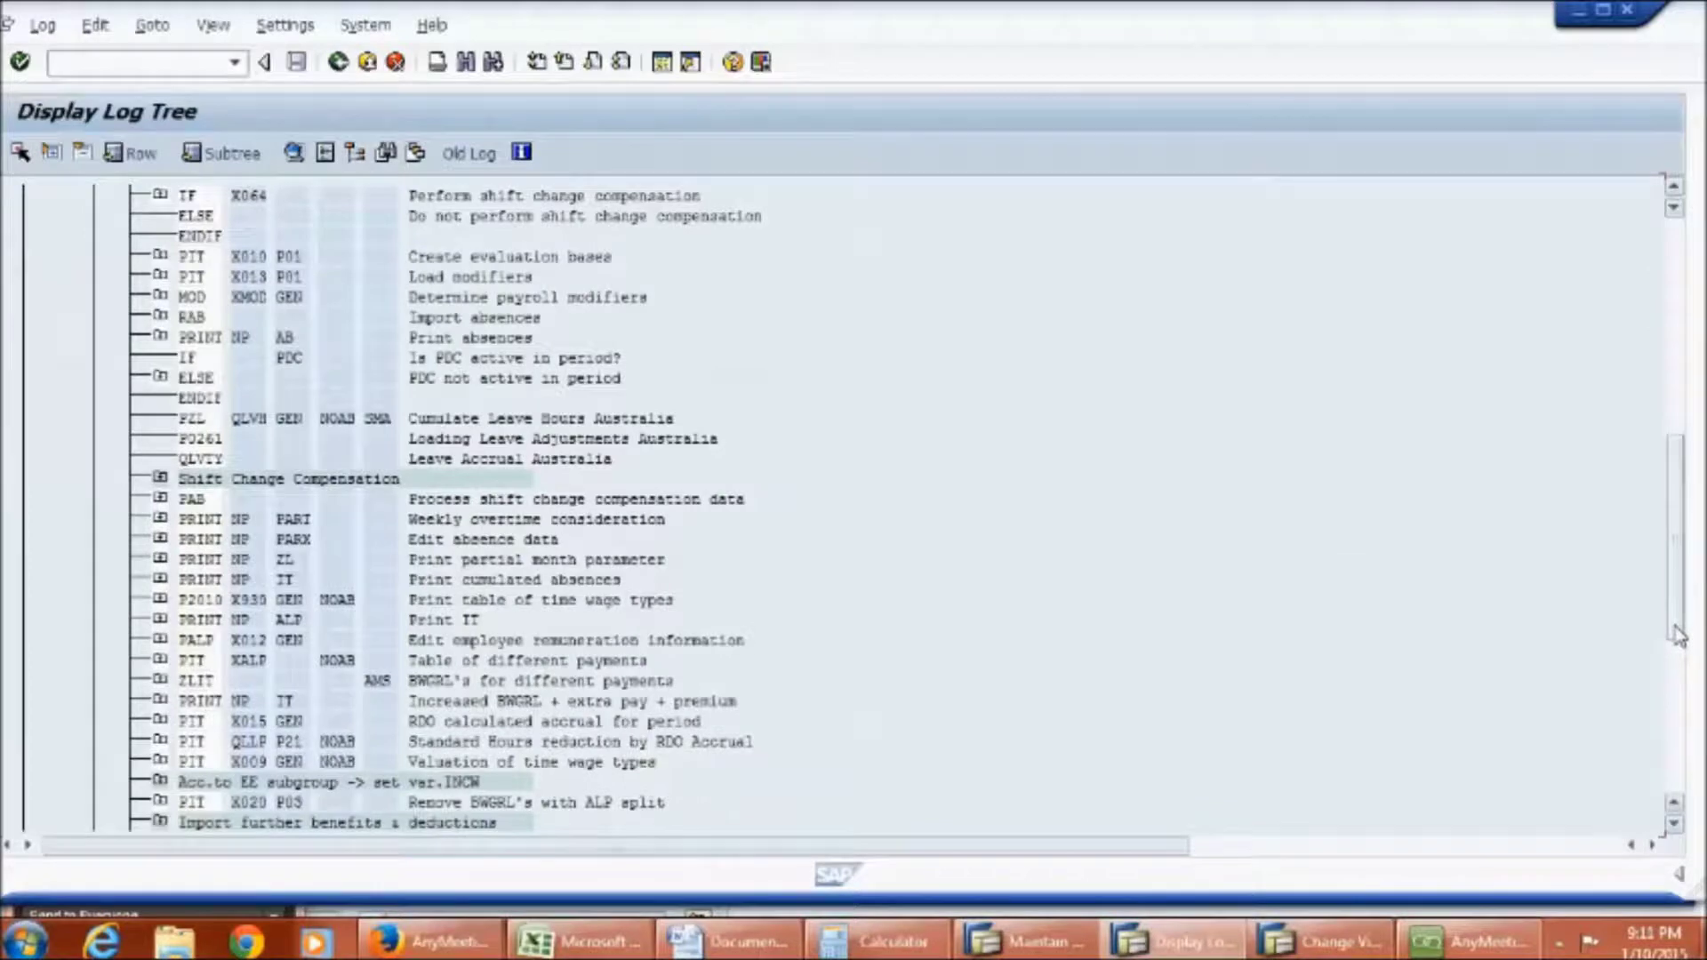
double_click(263, 259)
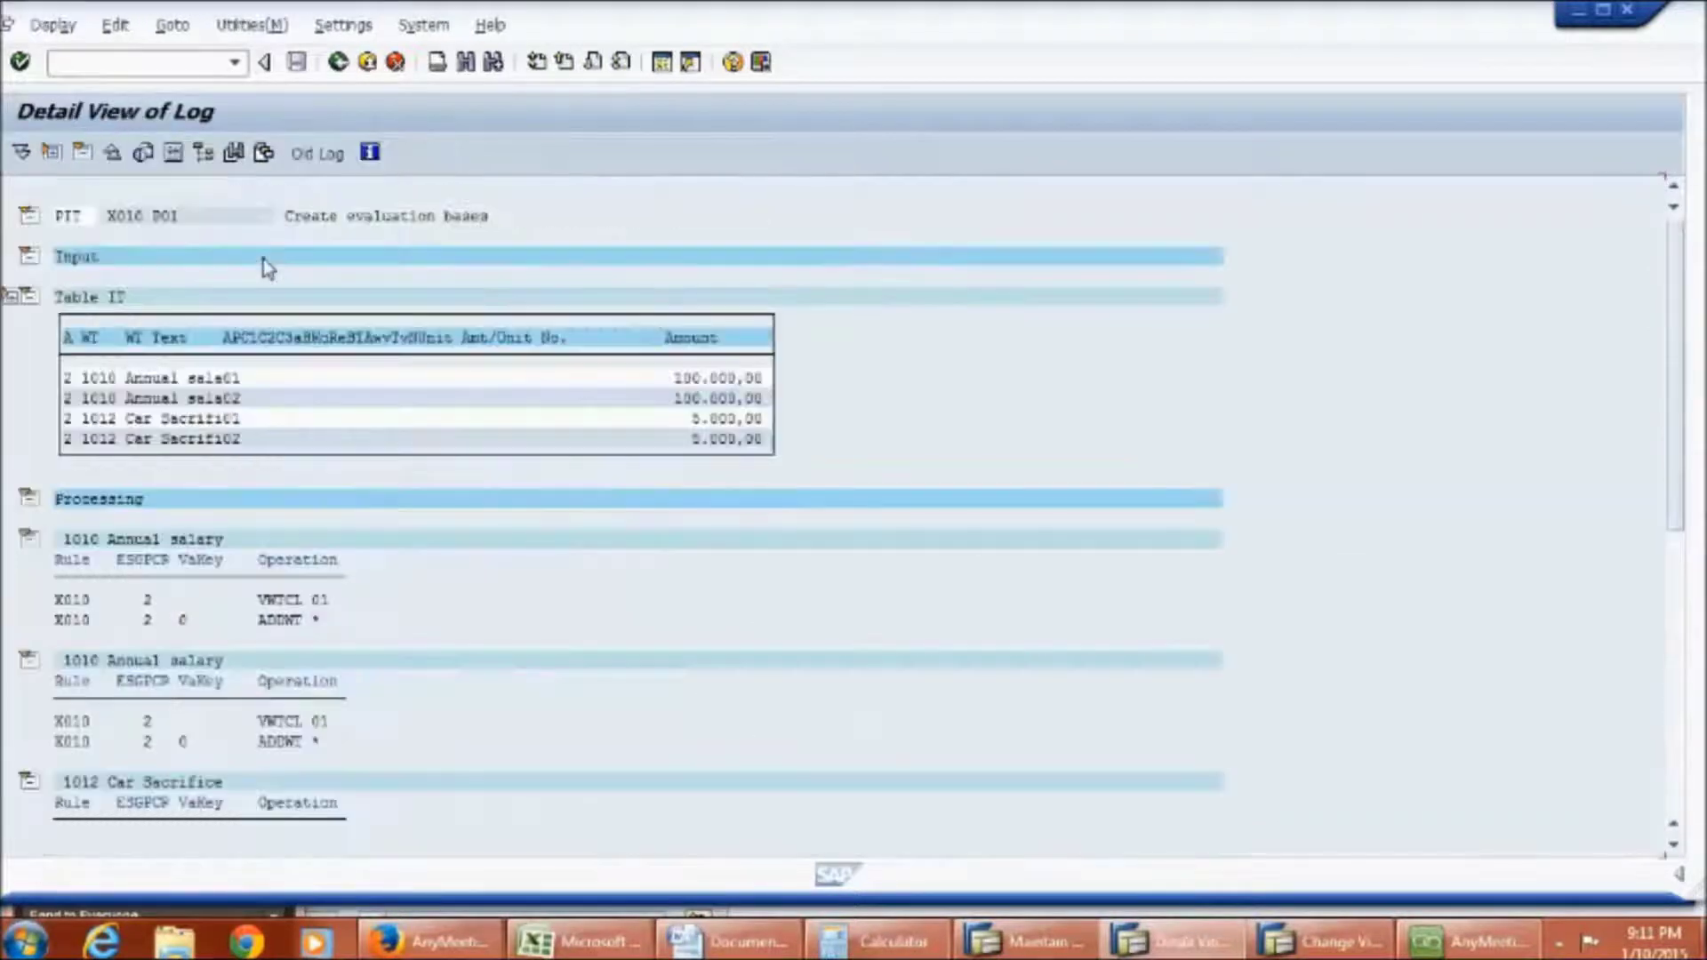
click(1676, 668)
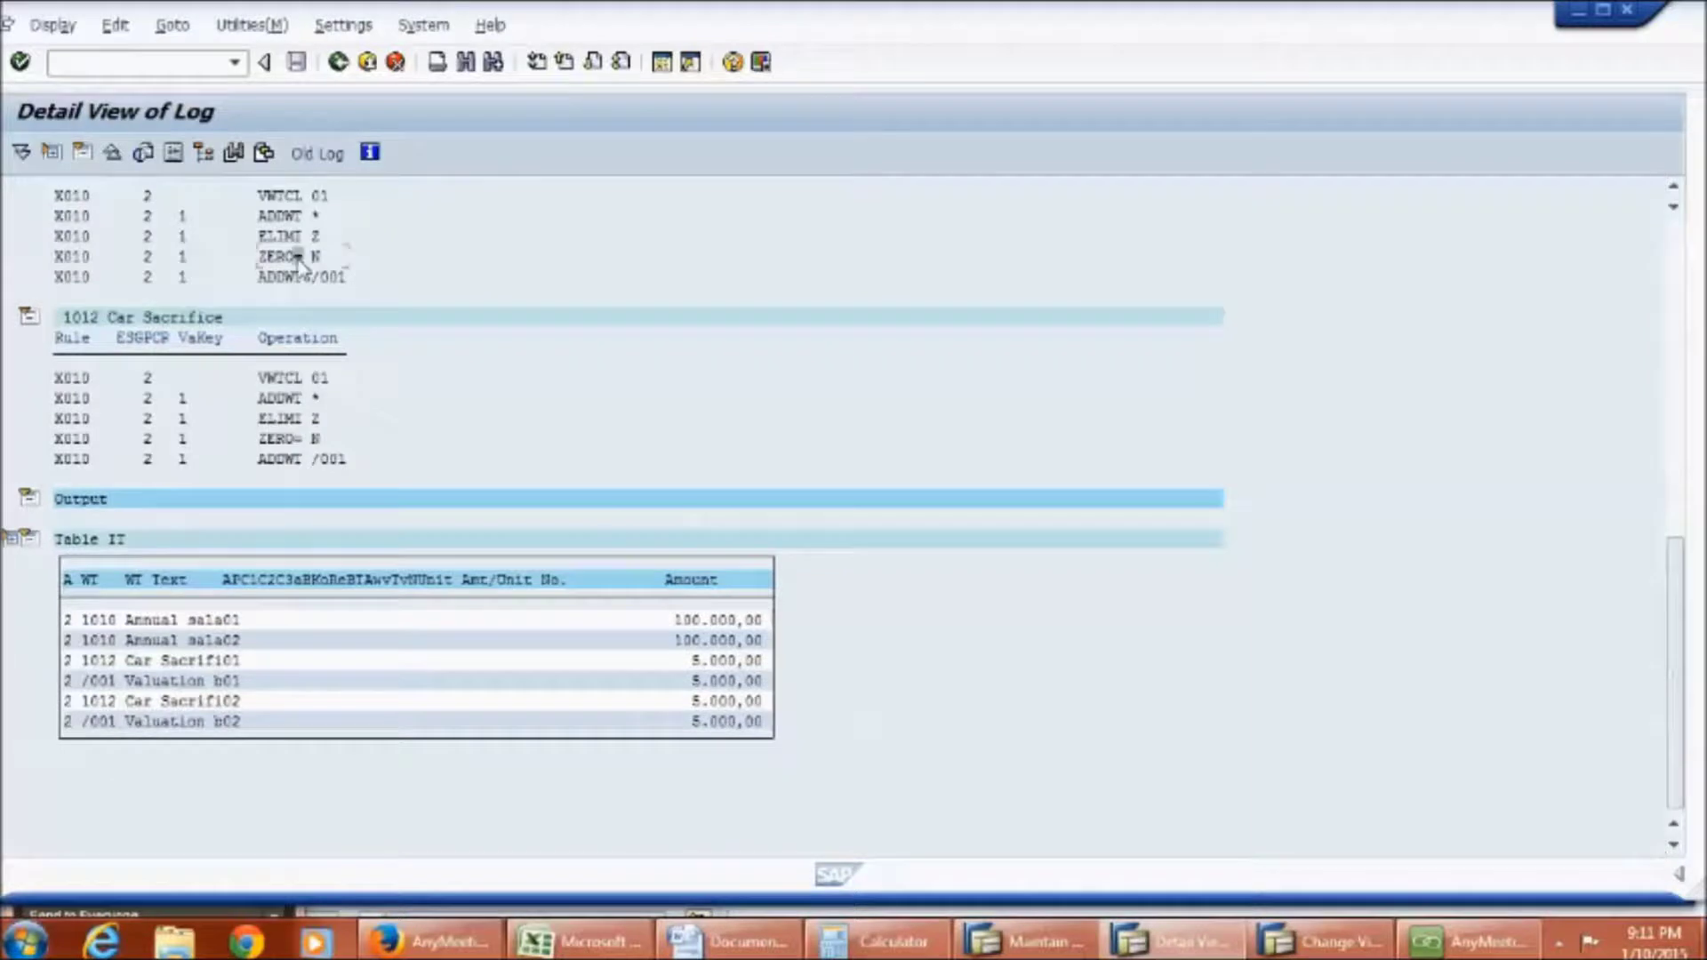
drag(1677, 636, 1676, 367)
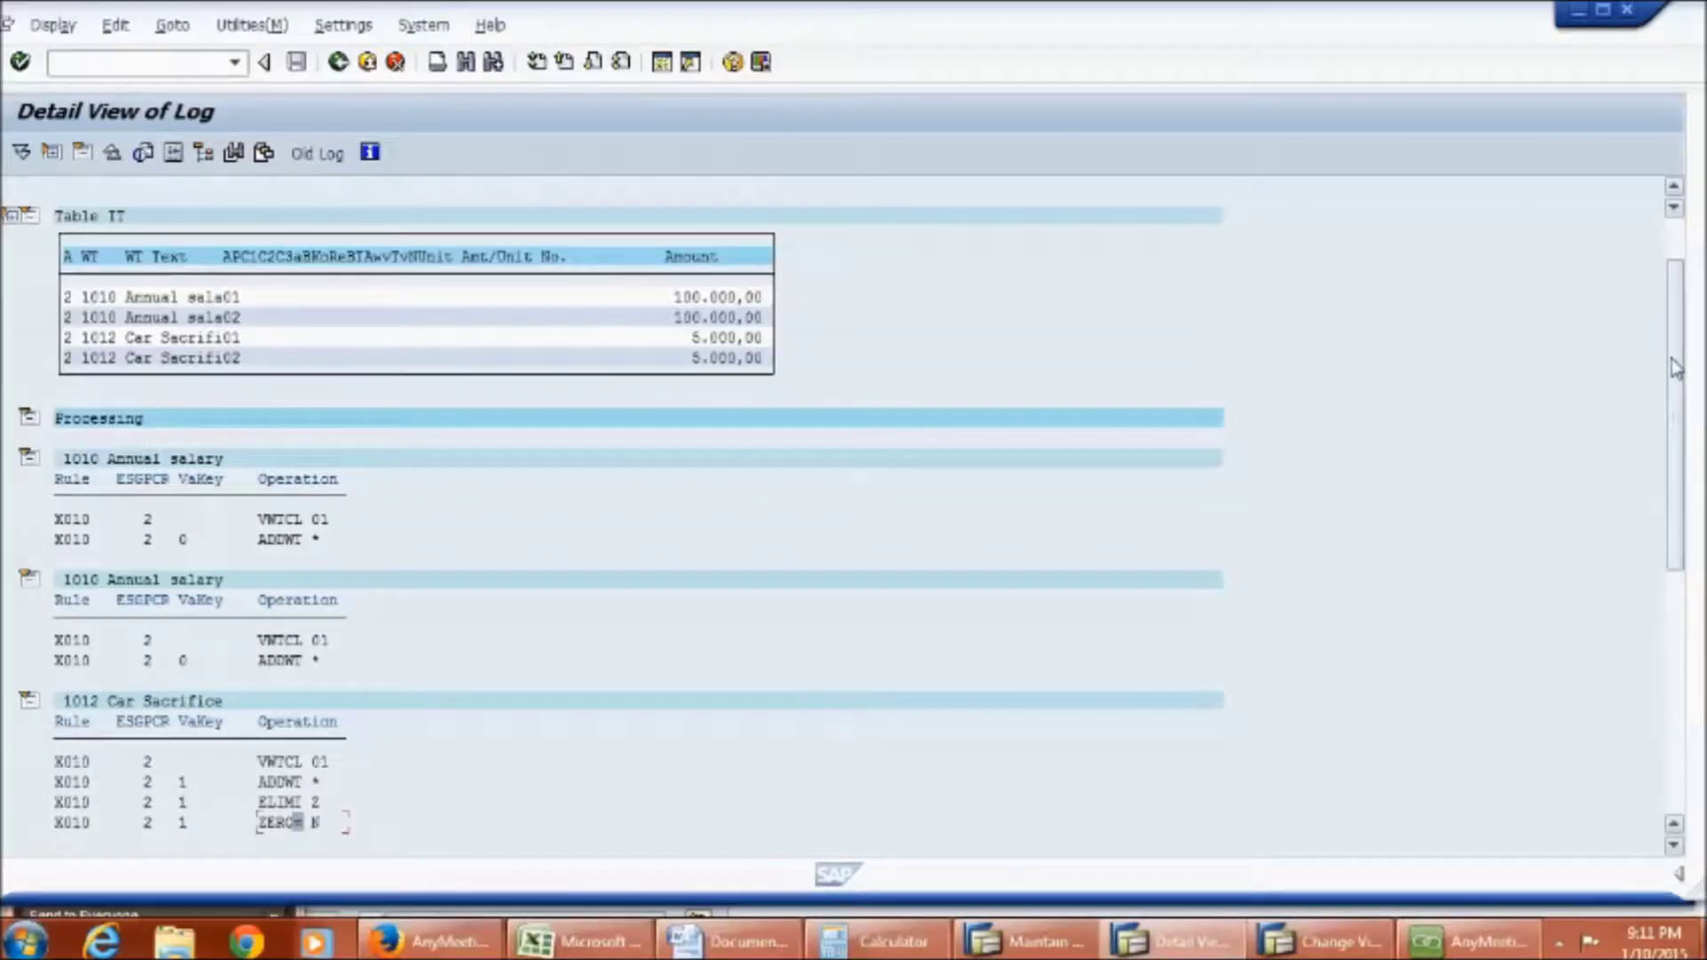
Review the input wage types, the ADDWT /001 operation for Car Sacrifice and ZERO= N.
click(503, 300)
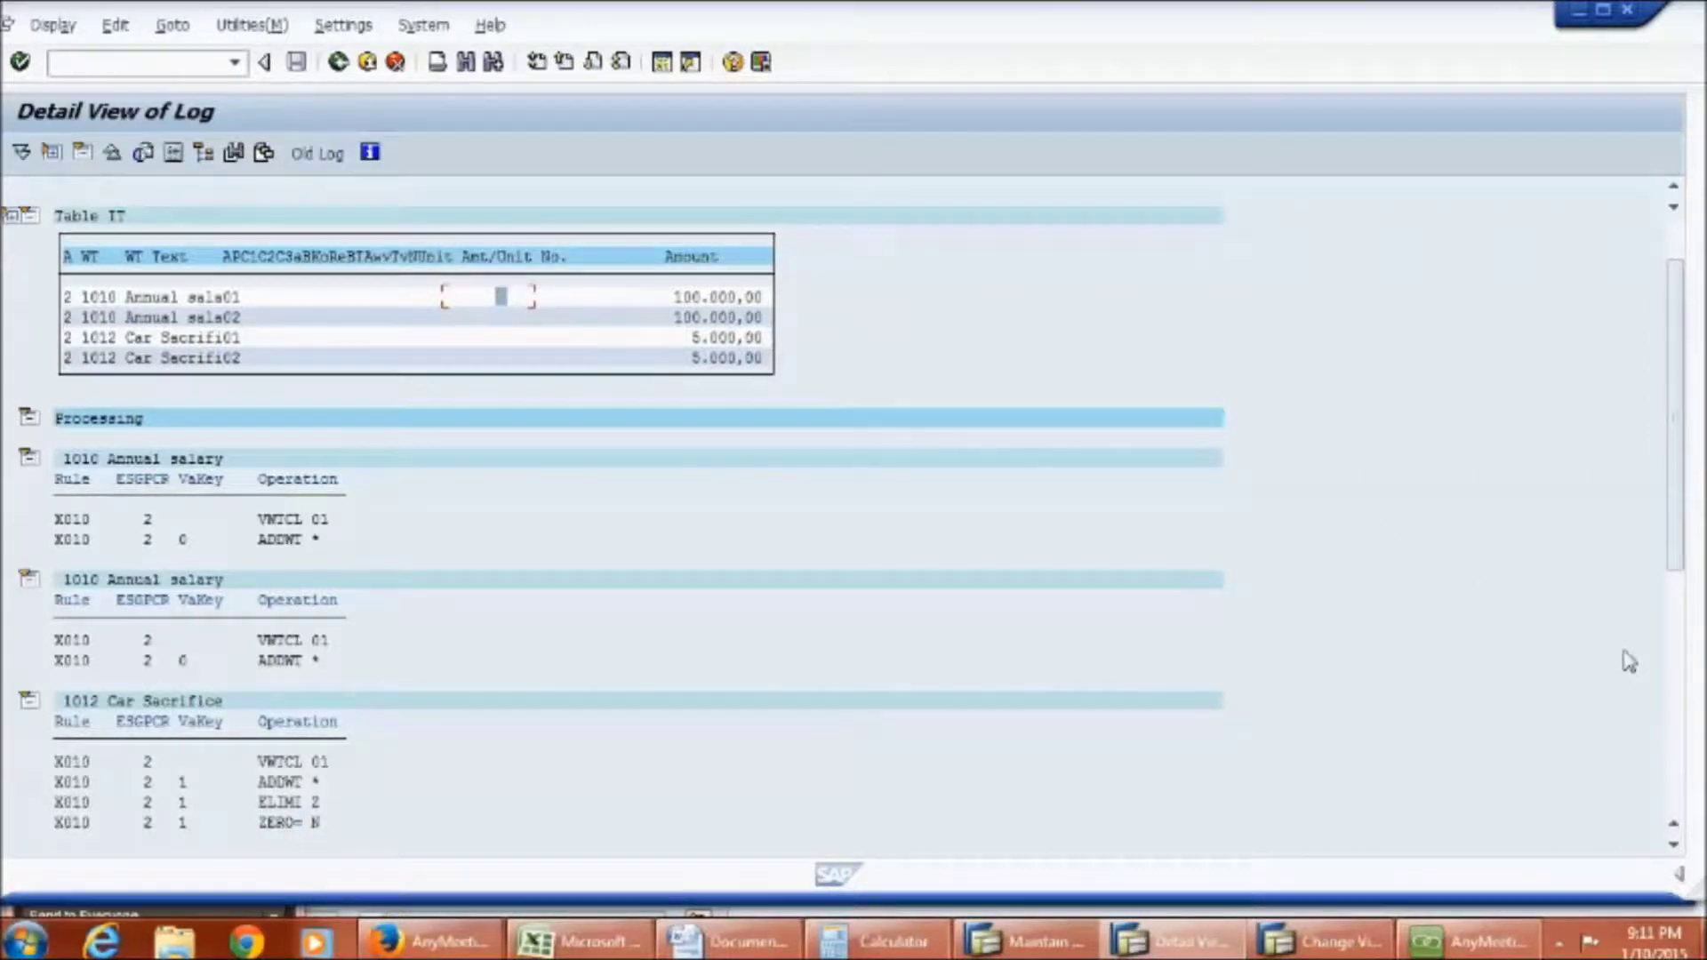
click(1680, 692)
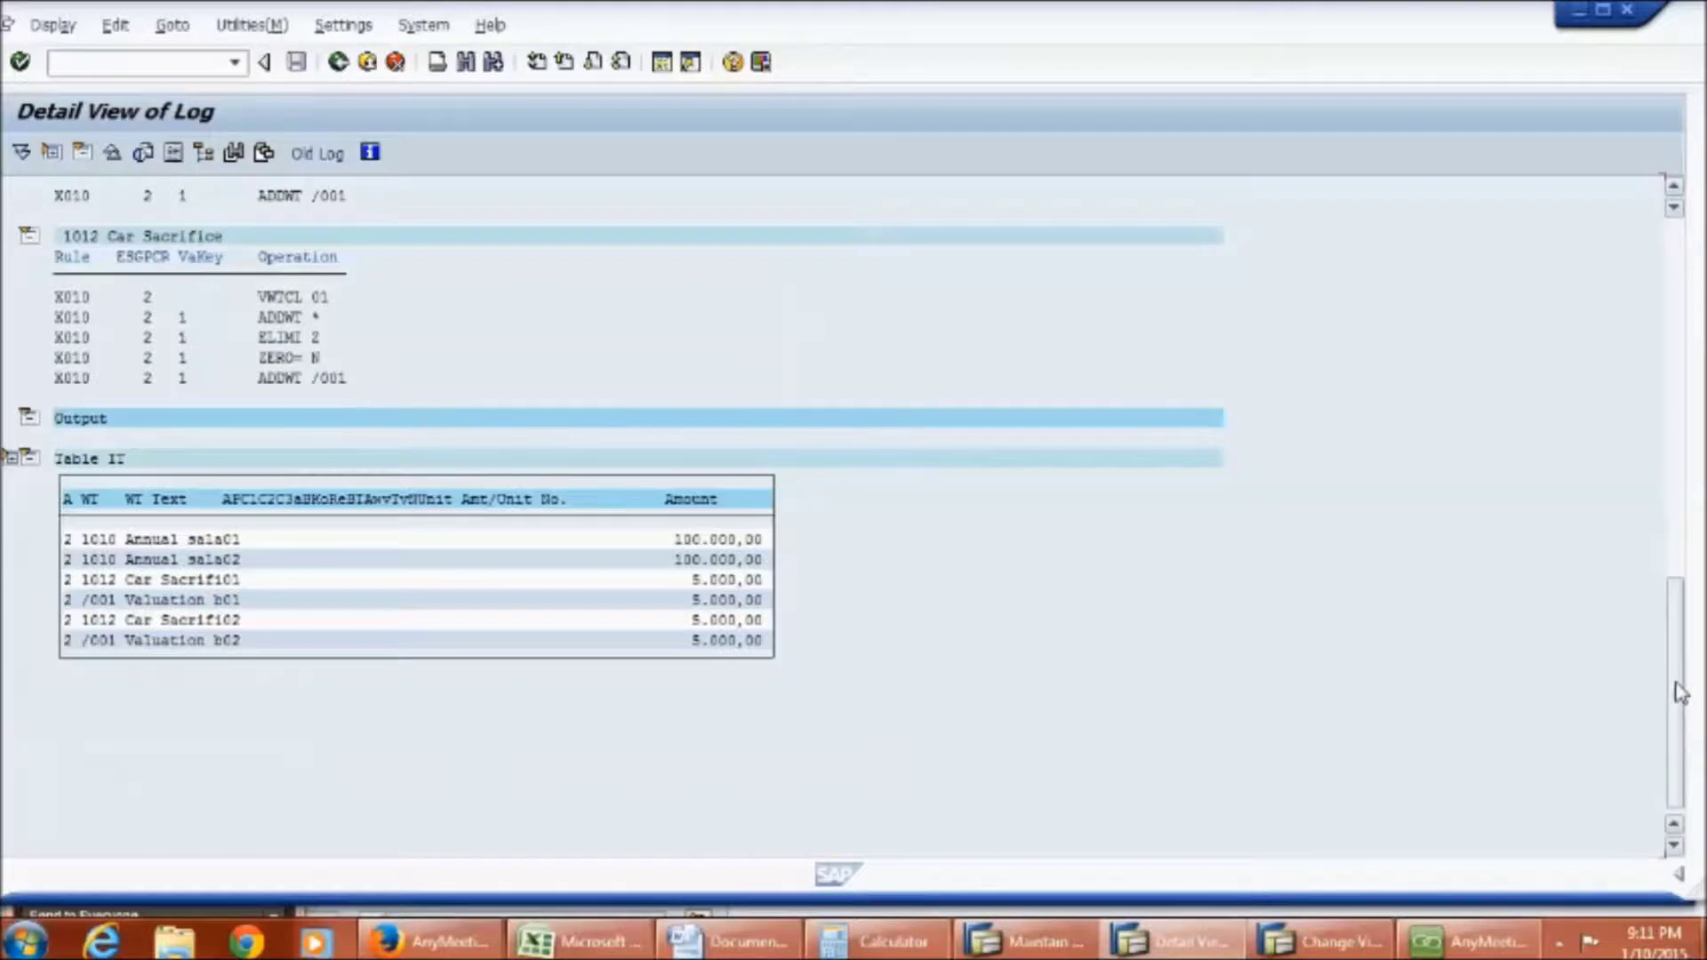
drag(1680, 696, 1672, 488)
click(337, 602)
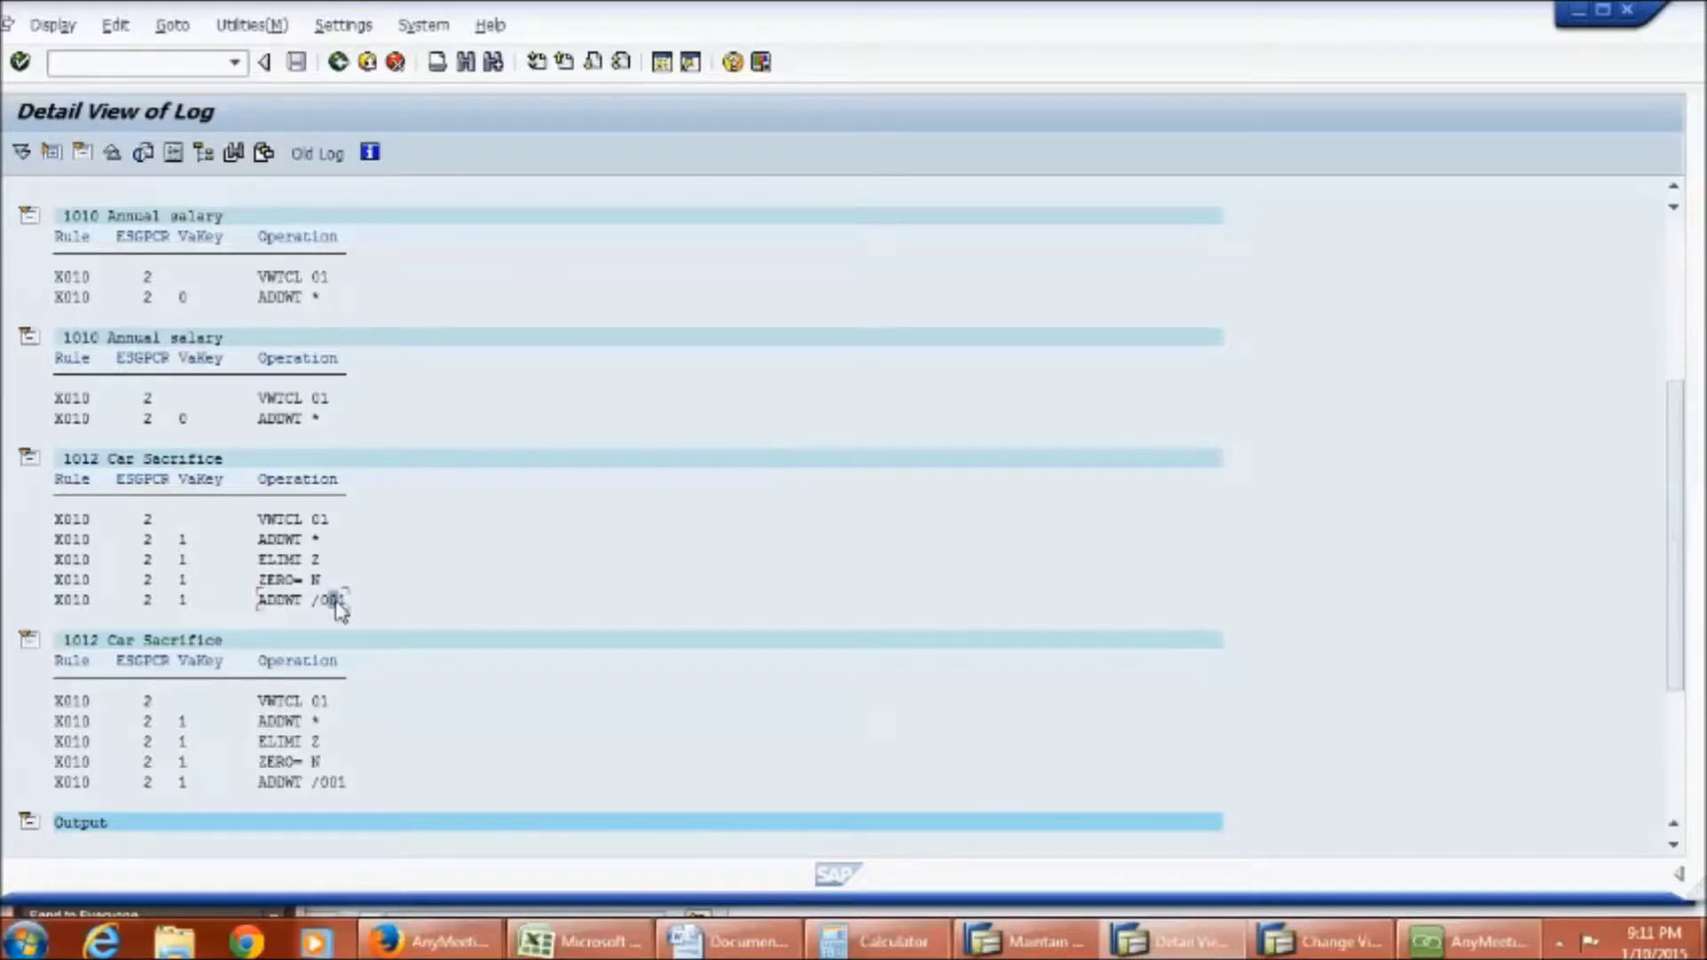
click(297, 580)
click(322, 583)
click(1683, 318)
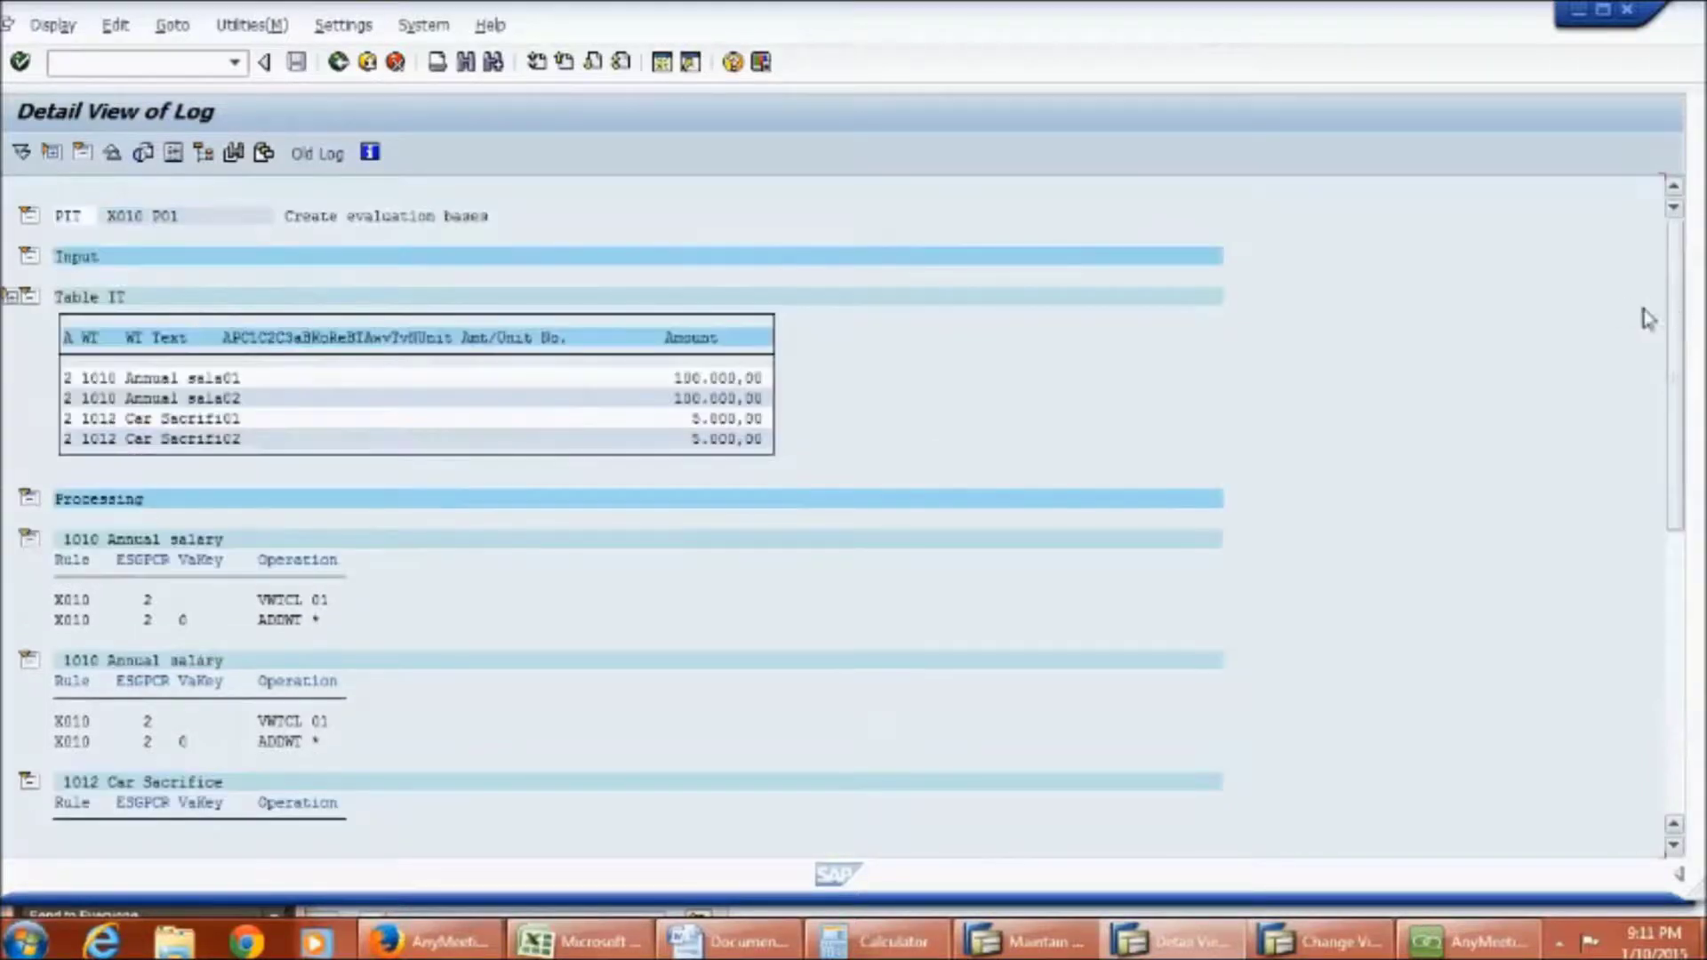
Expand input table IT to show its Rate, Number and Amount columns in AUD, then return to the log tree.
click(27, 302)
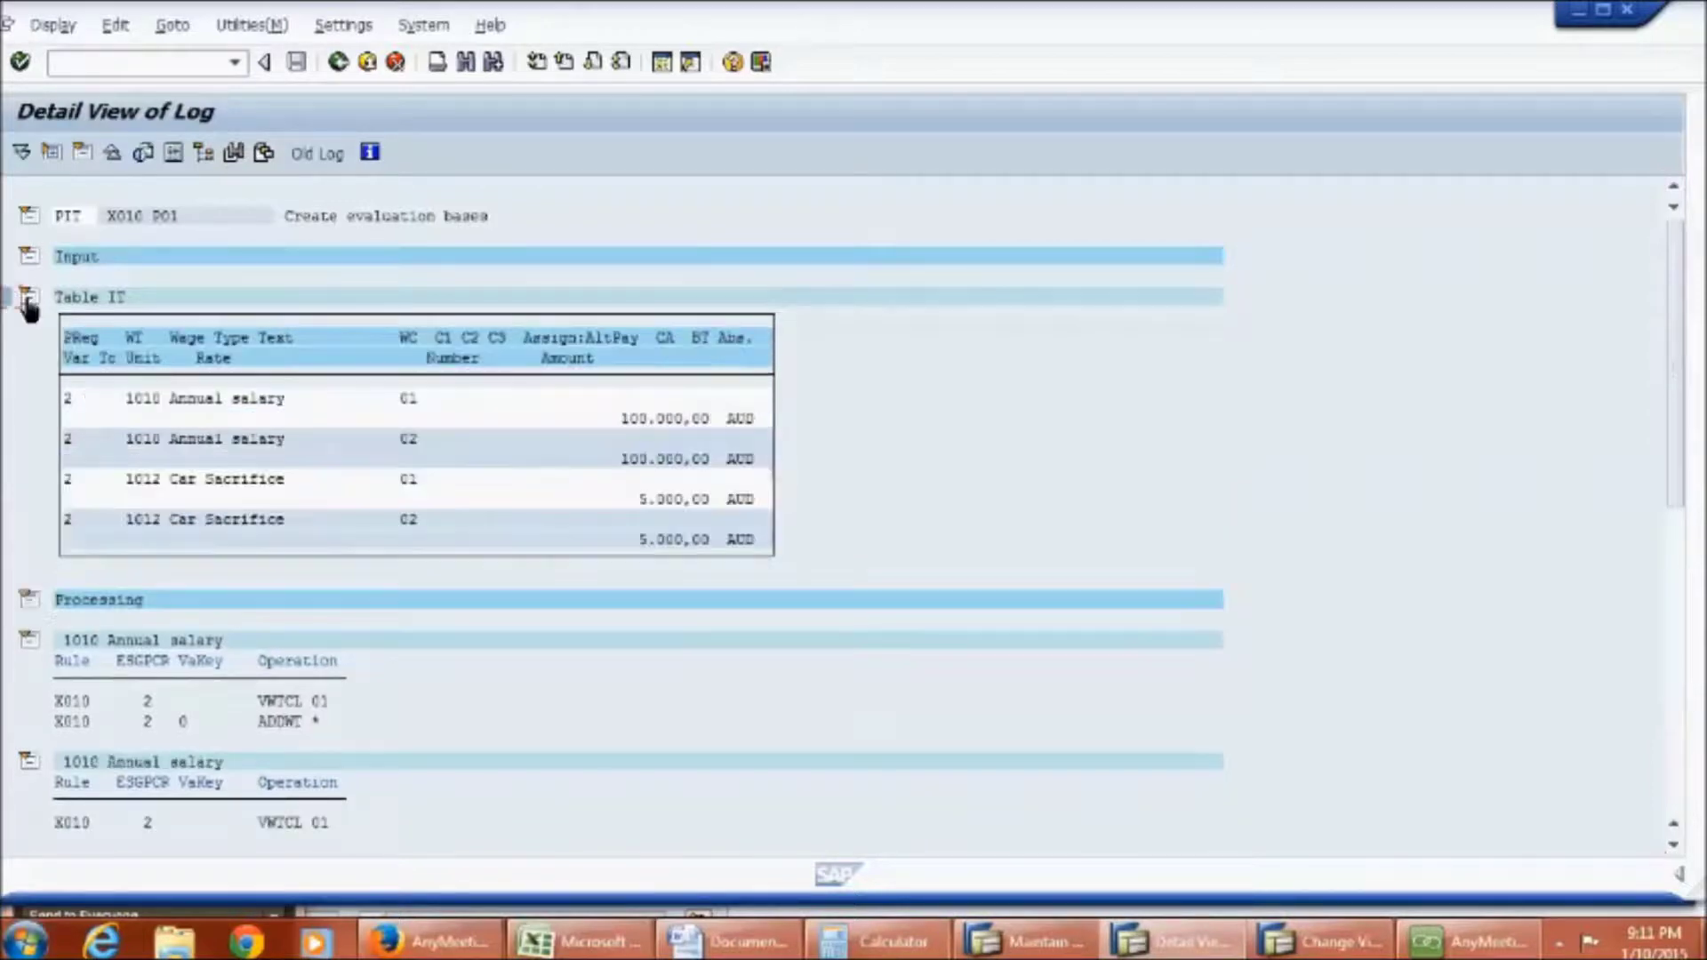
click(222, 365)
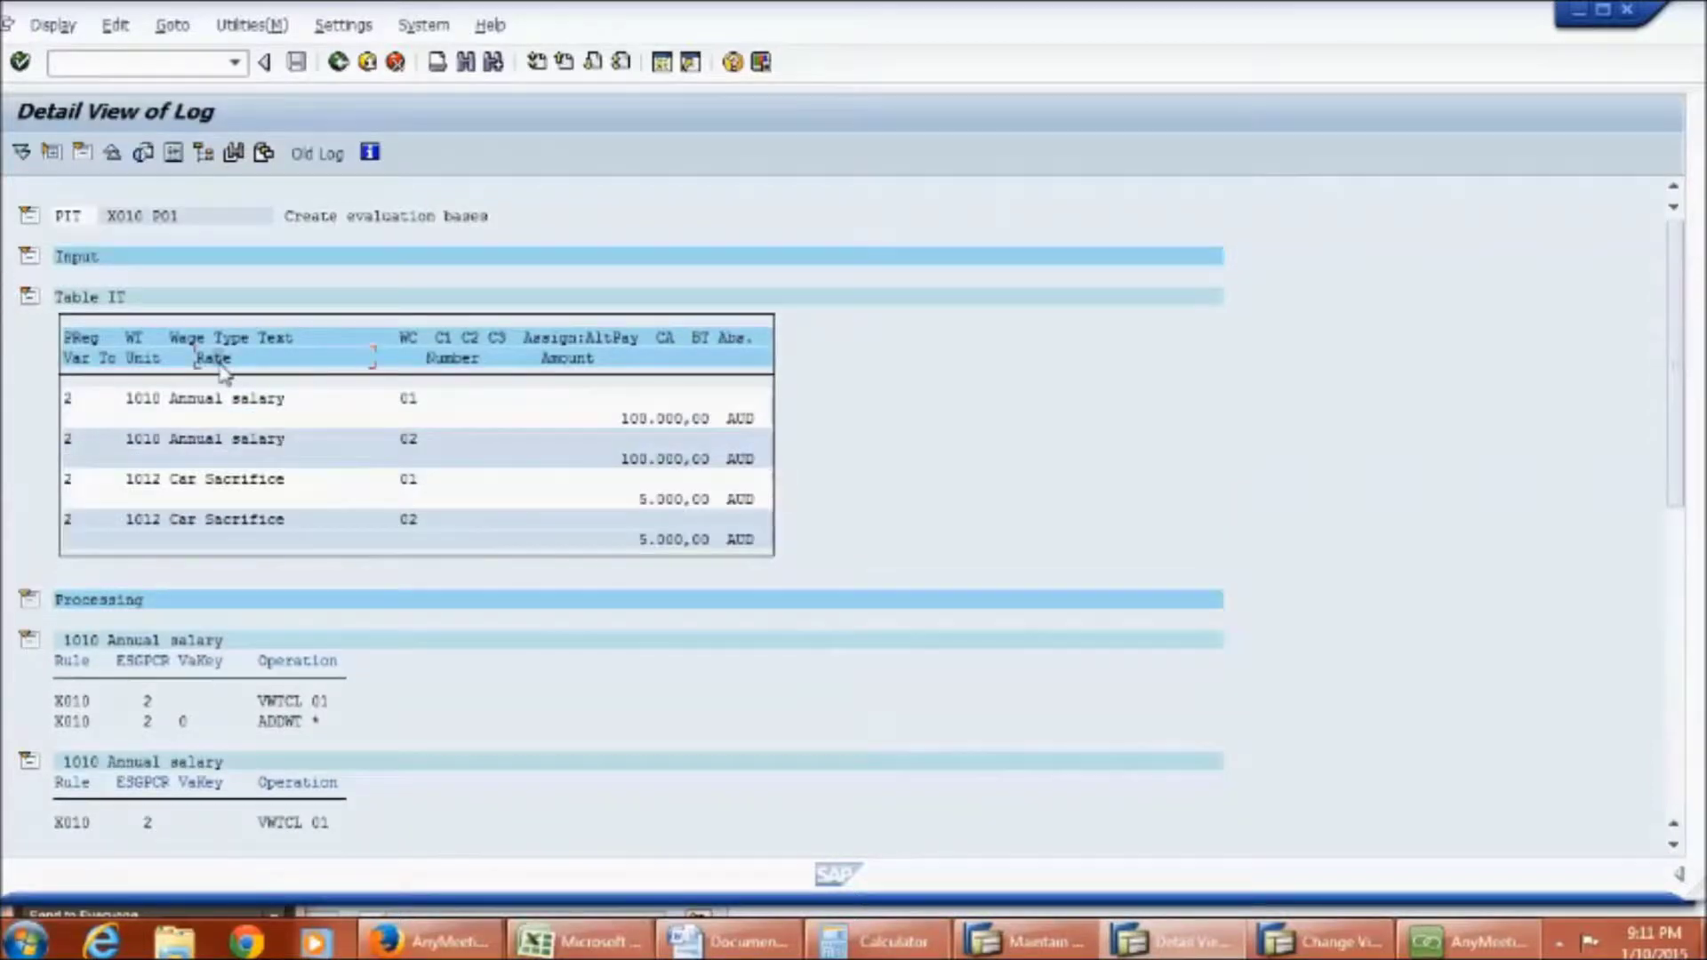
click(449, 364)
click(566, 368)
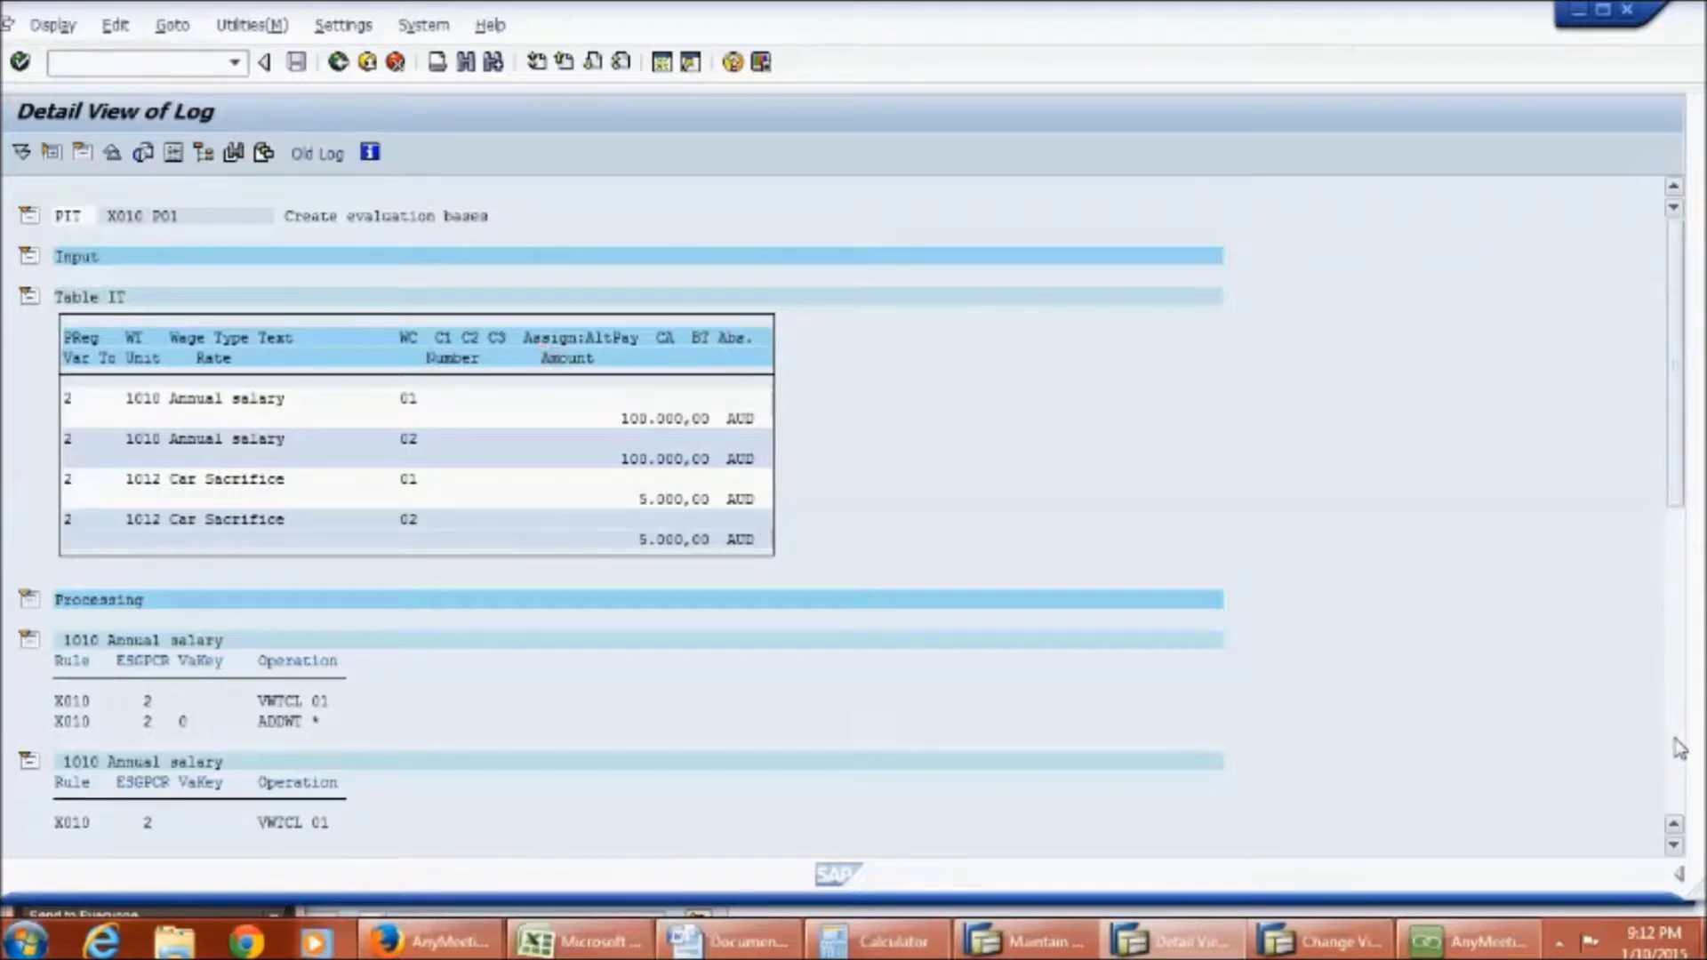
key(F3)
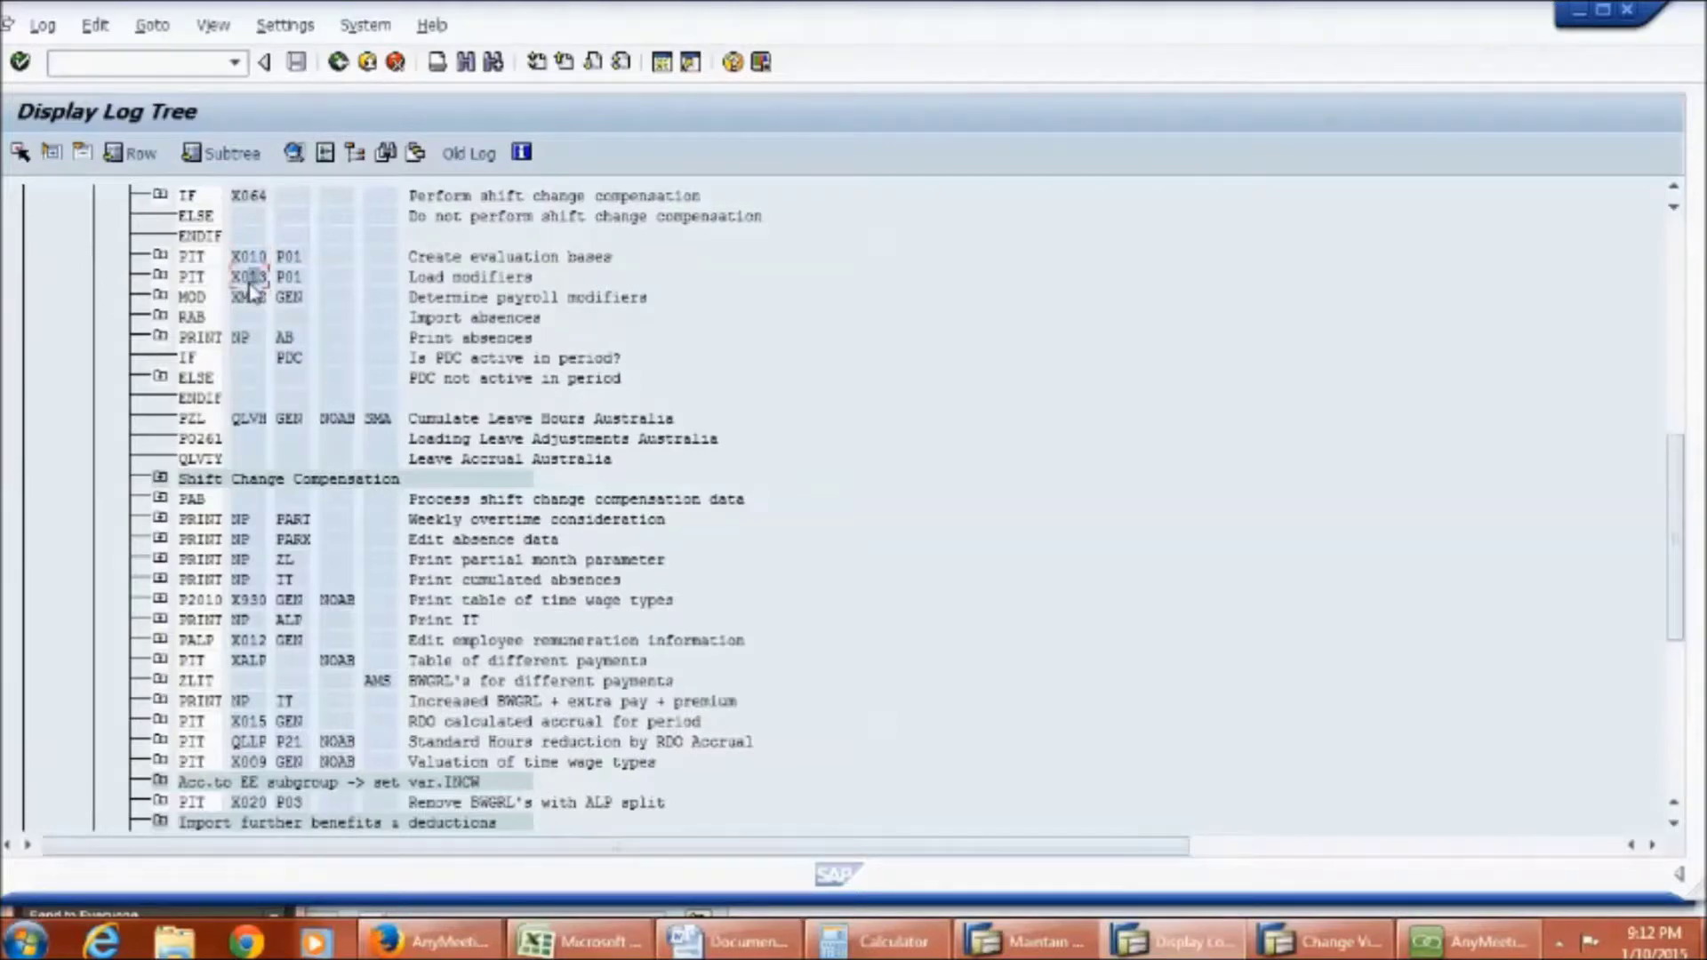
click(287, 280)
click(253, 284)
double_click(252, 286)
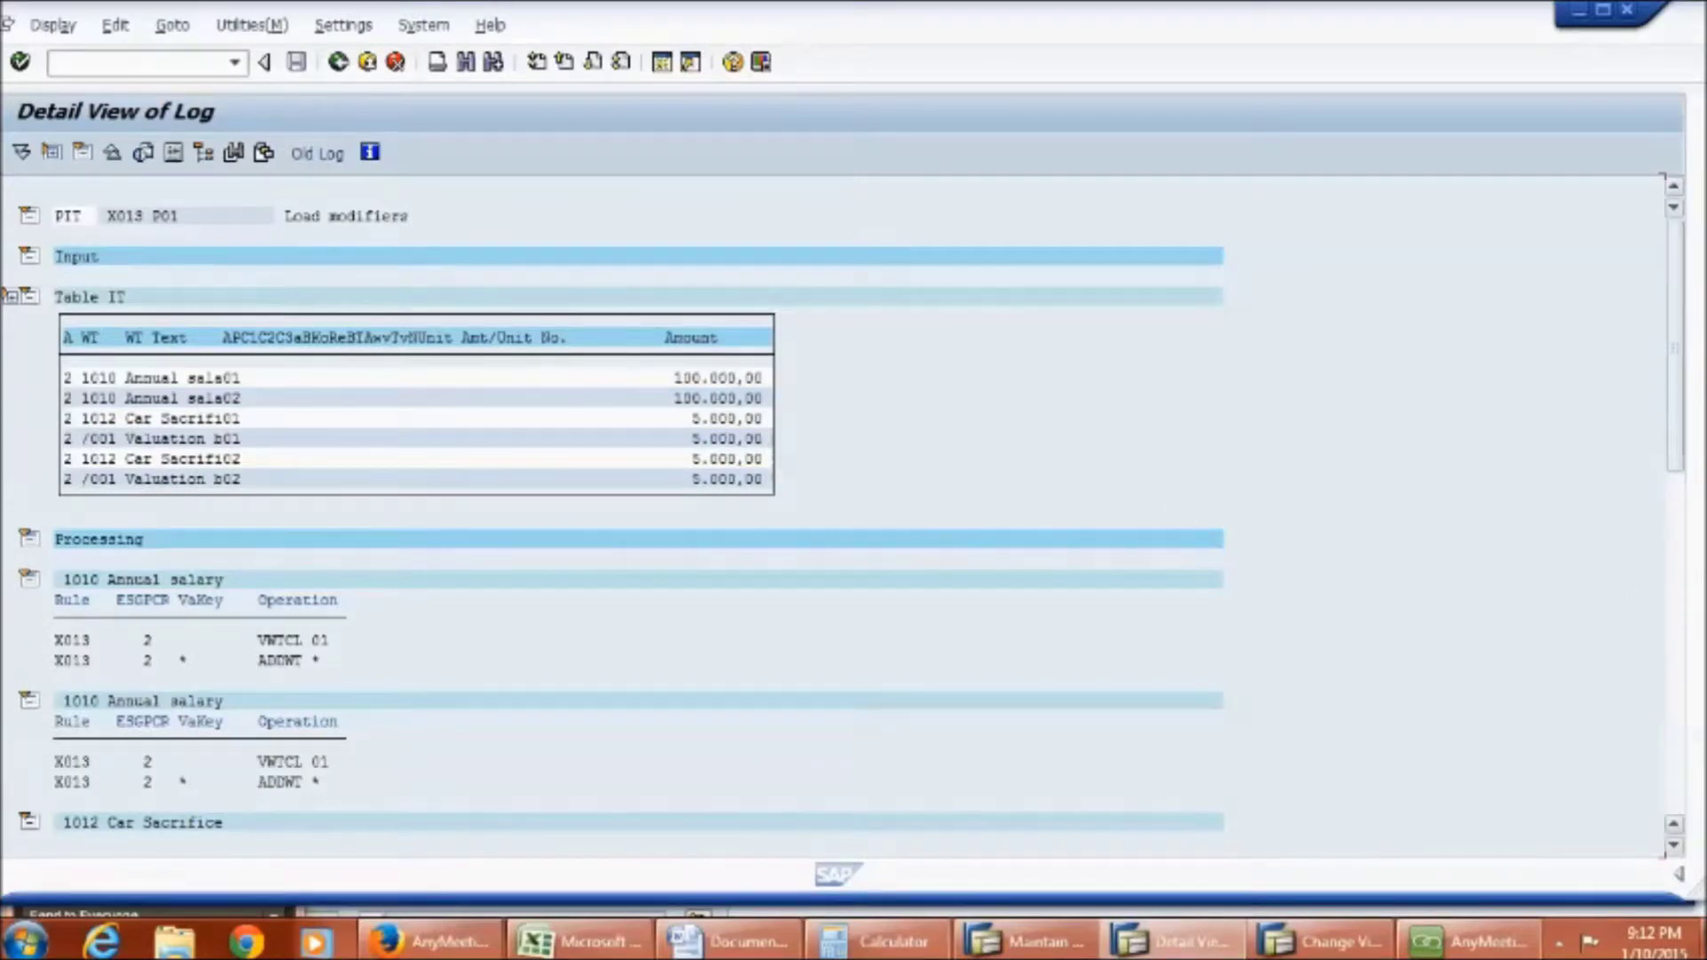
click(1679, 639)
drag(1678, 638, 1662, 498)
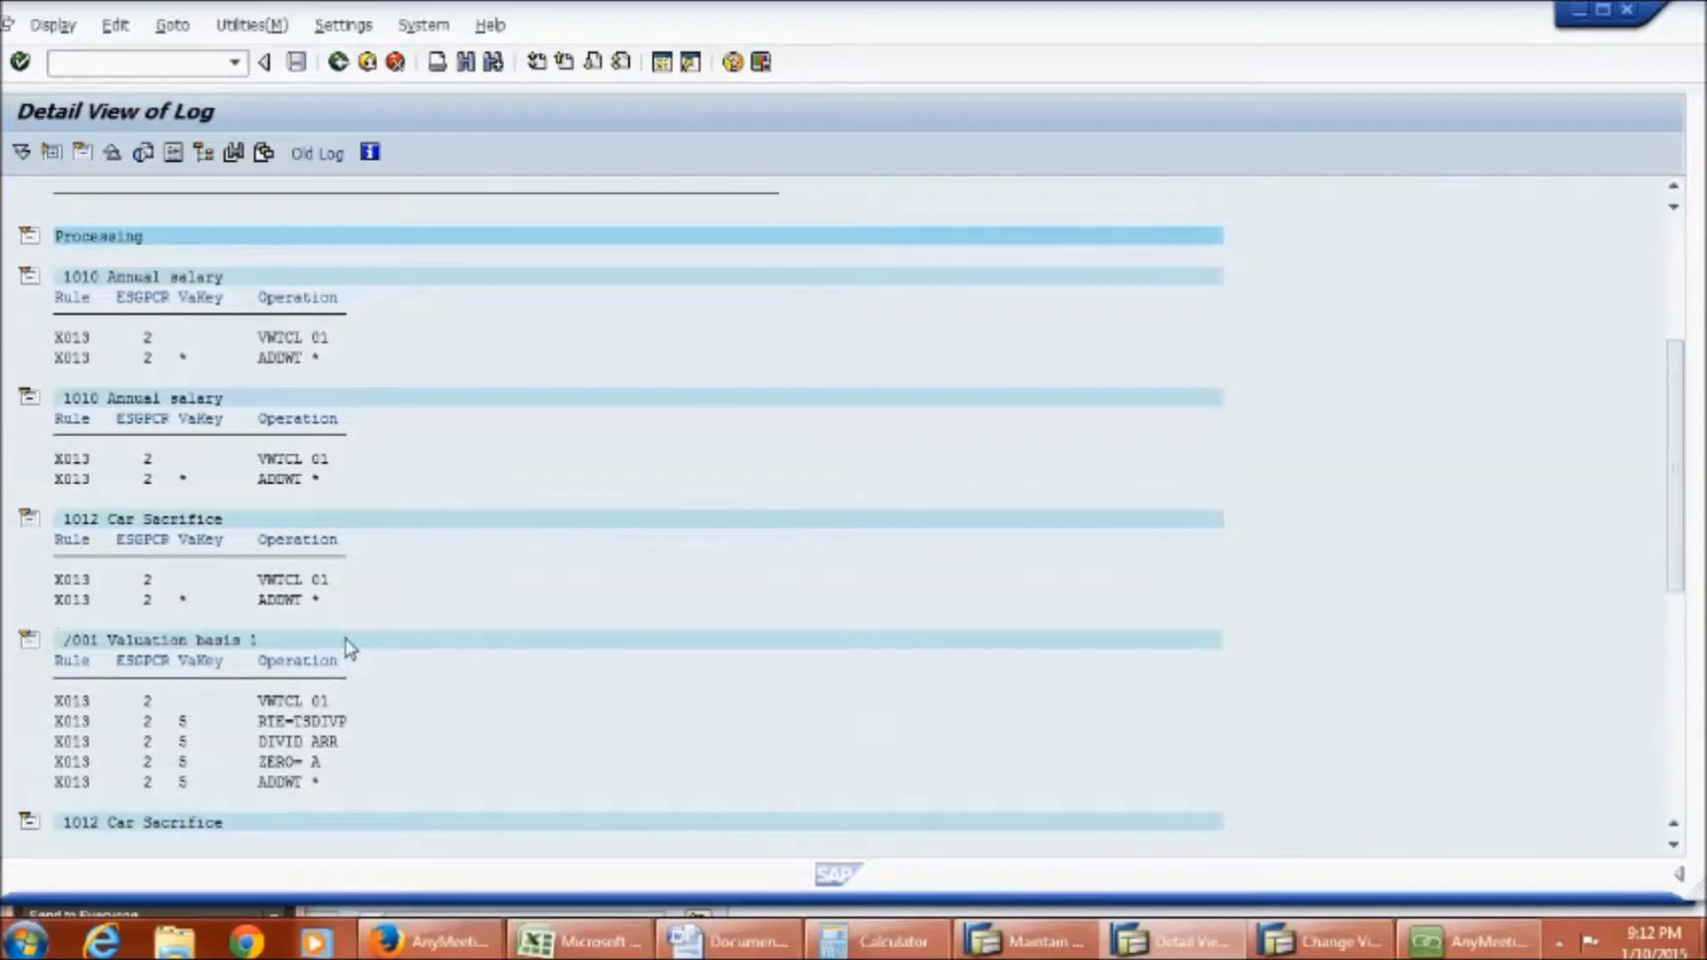
double_click(347, 645)
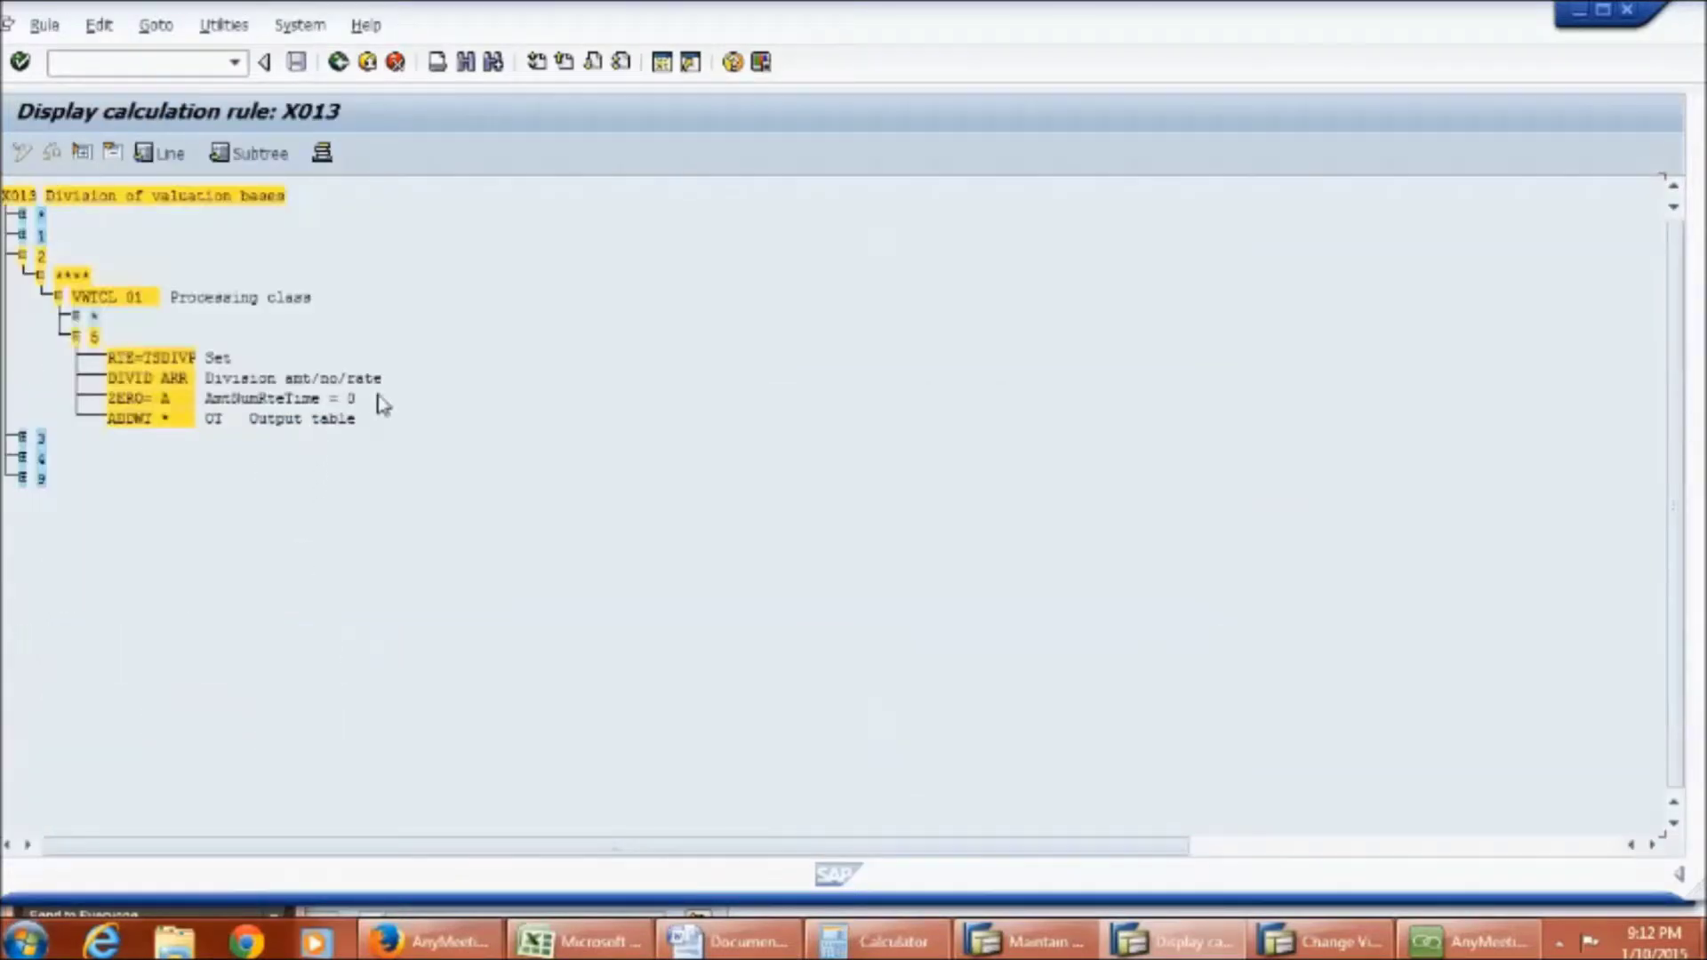
key(F3)
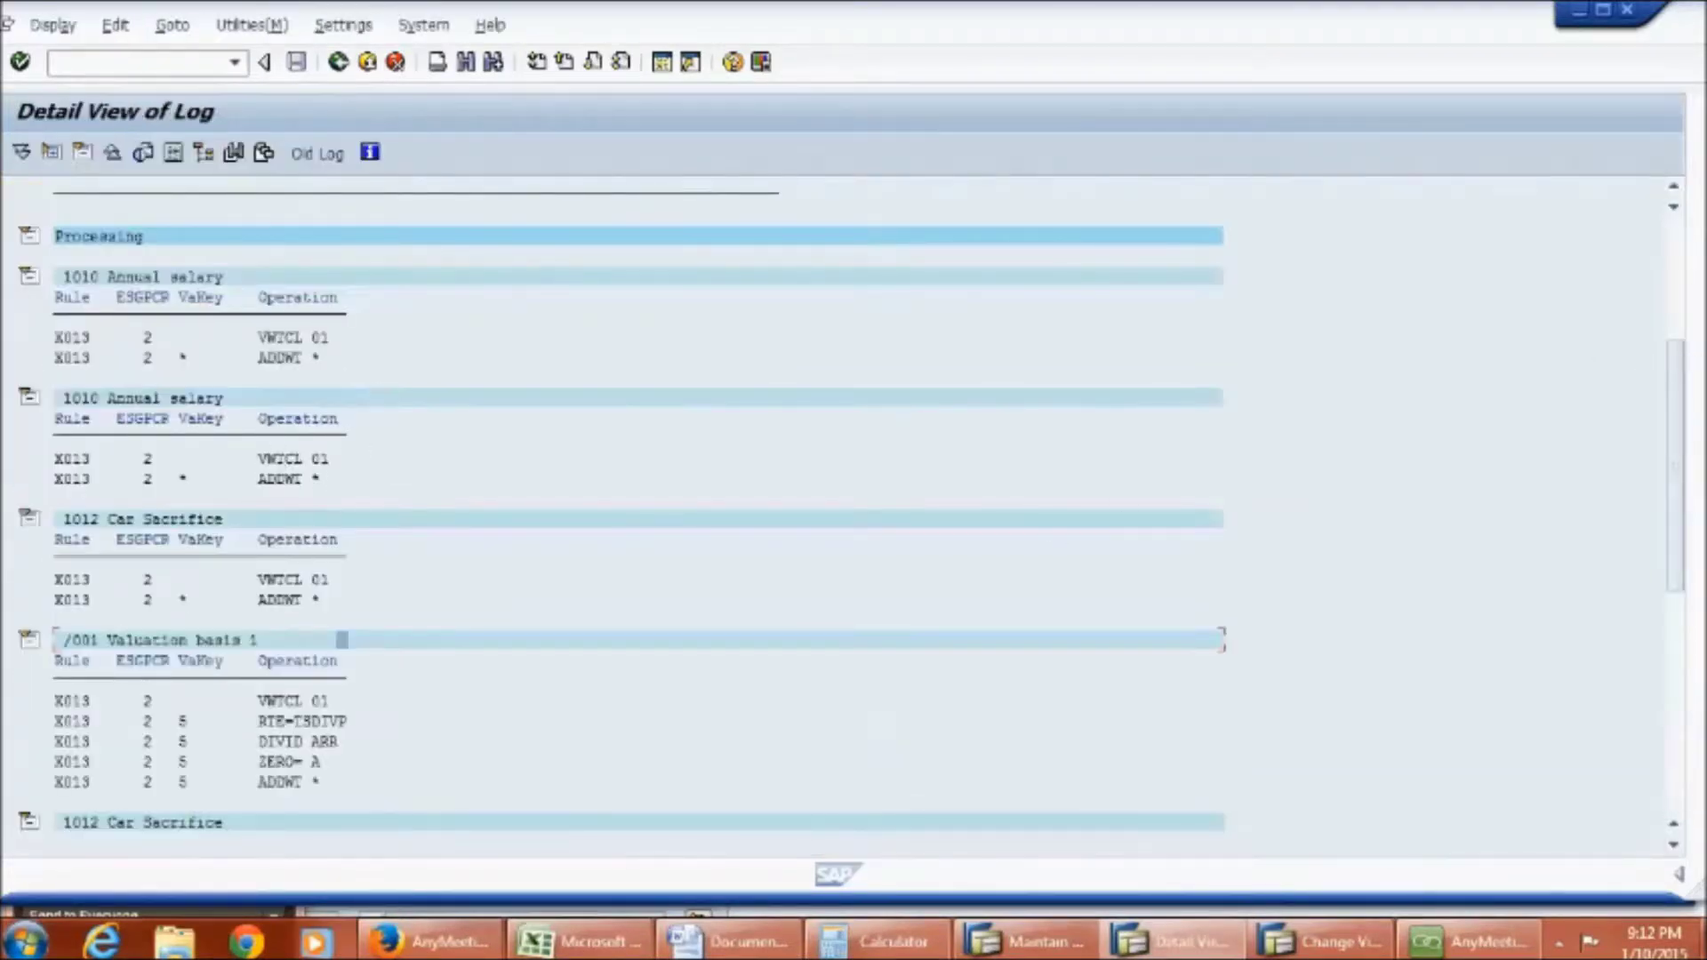
click(1676, 286)
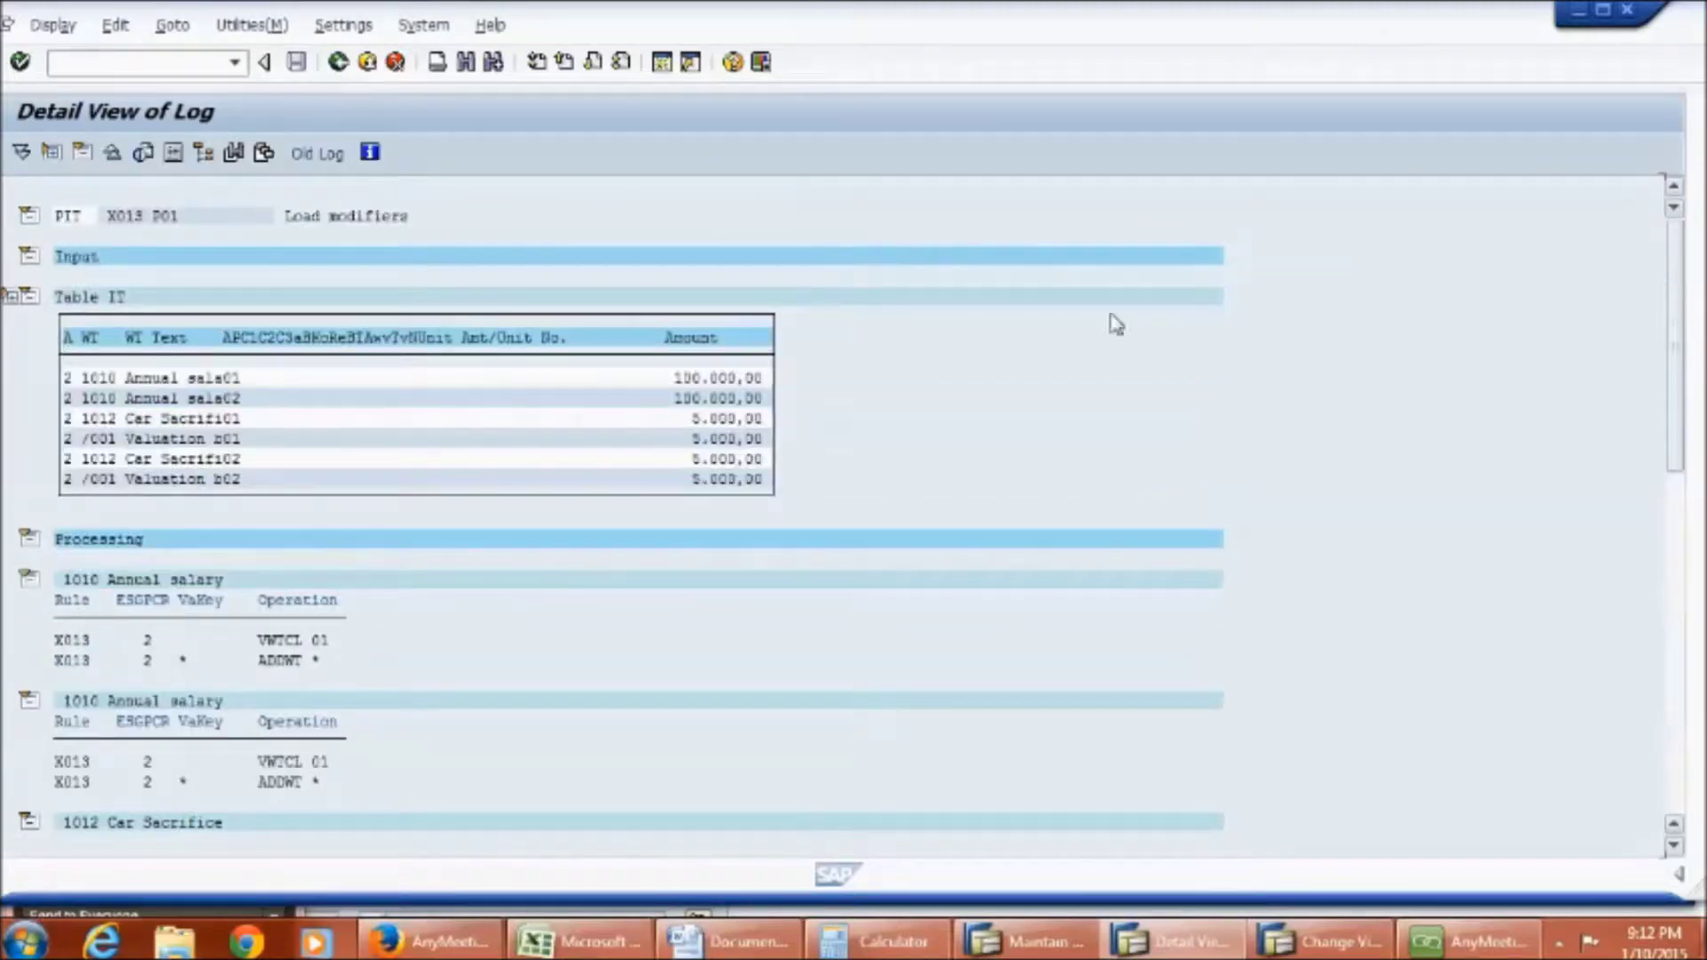
click(101, 380)
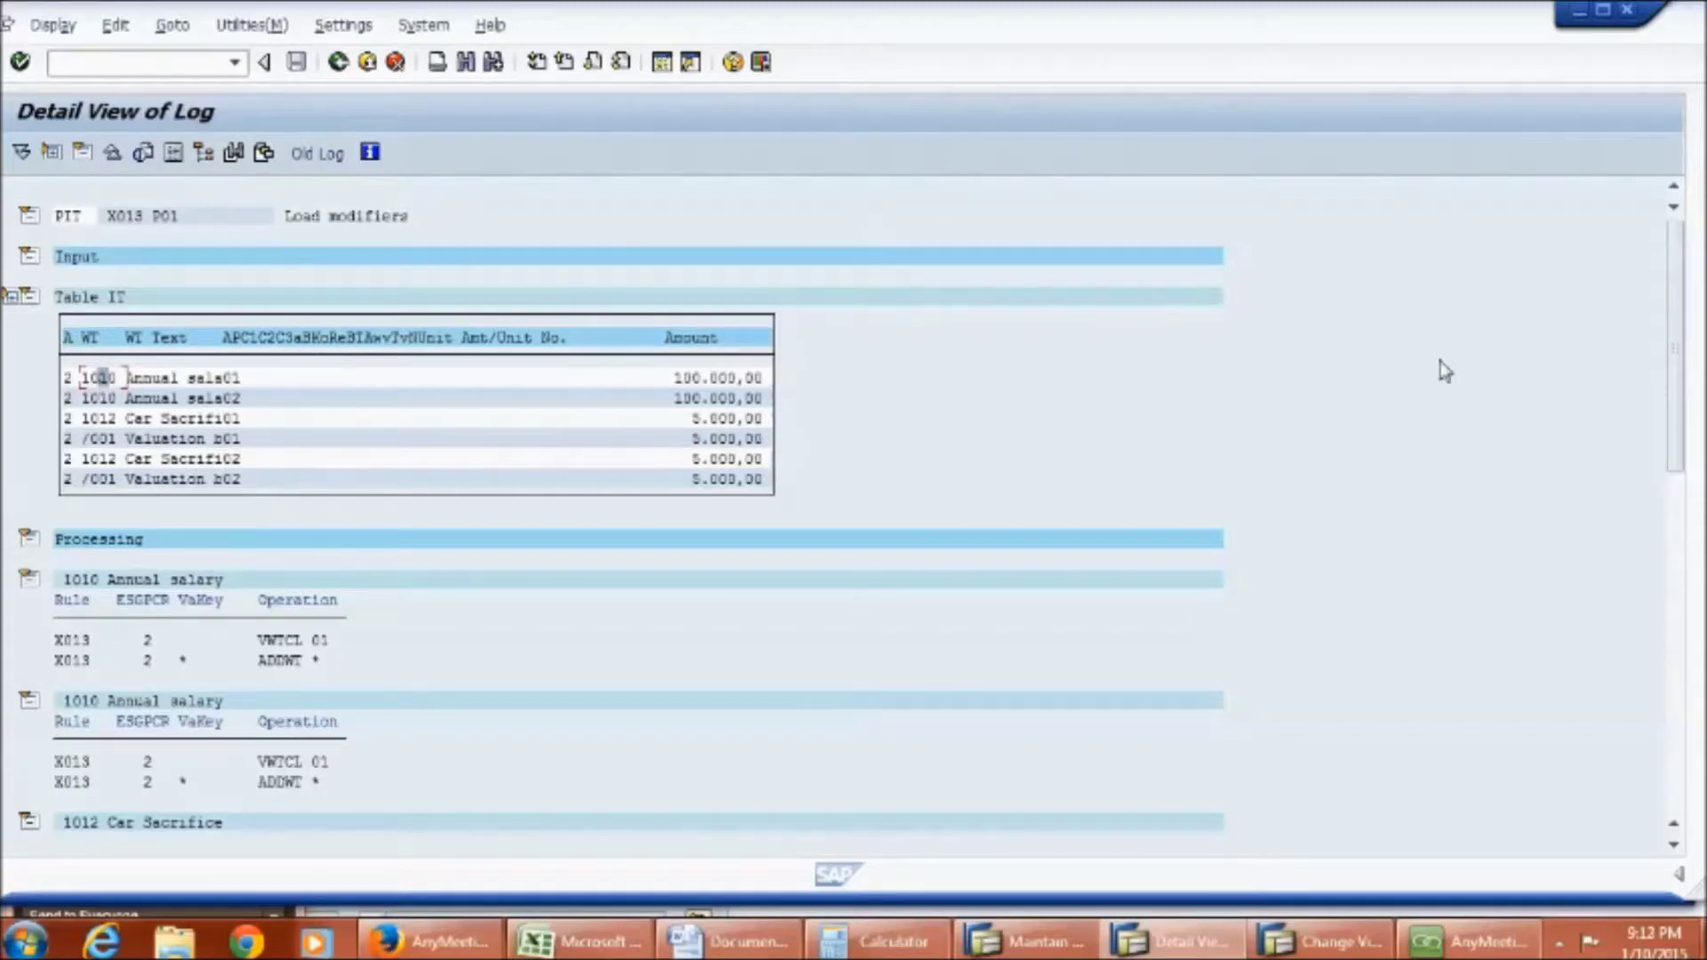
drag(1673, 378, 1676, 544)
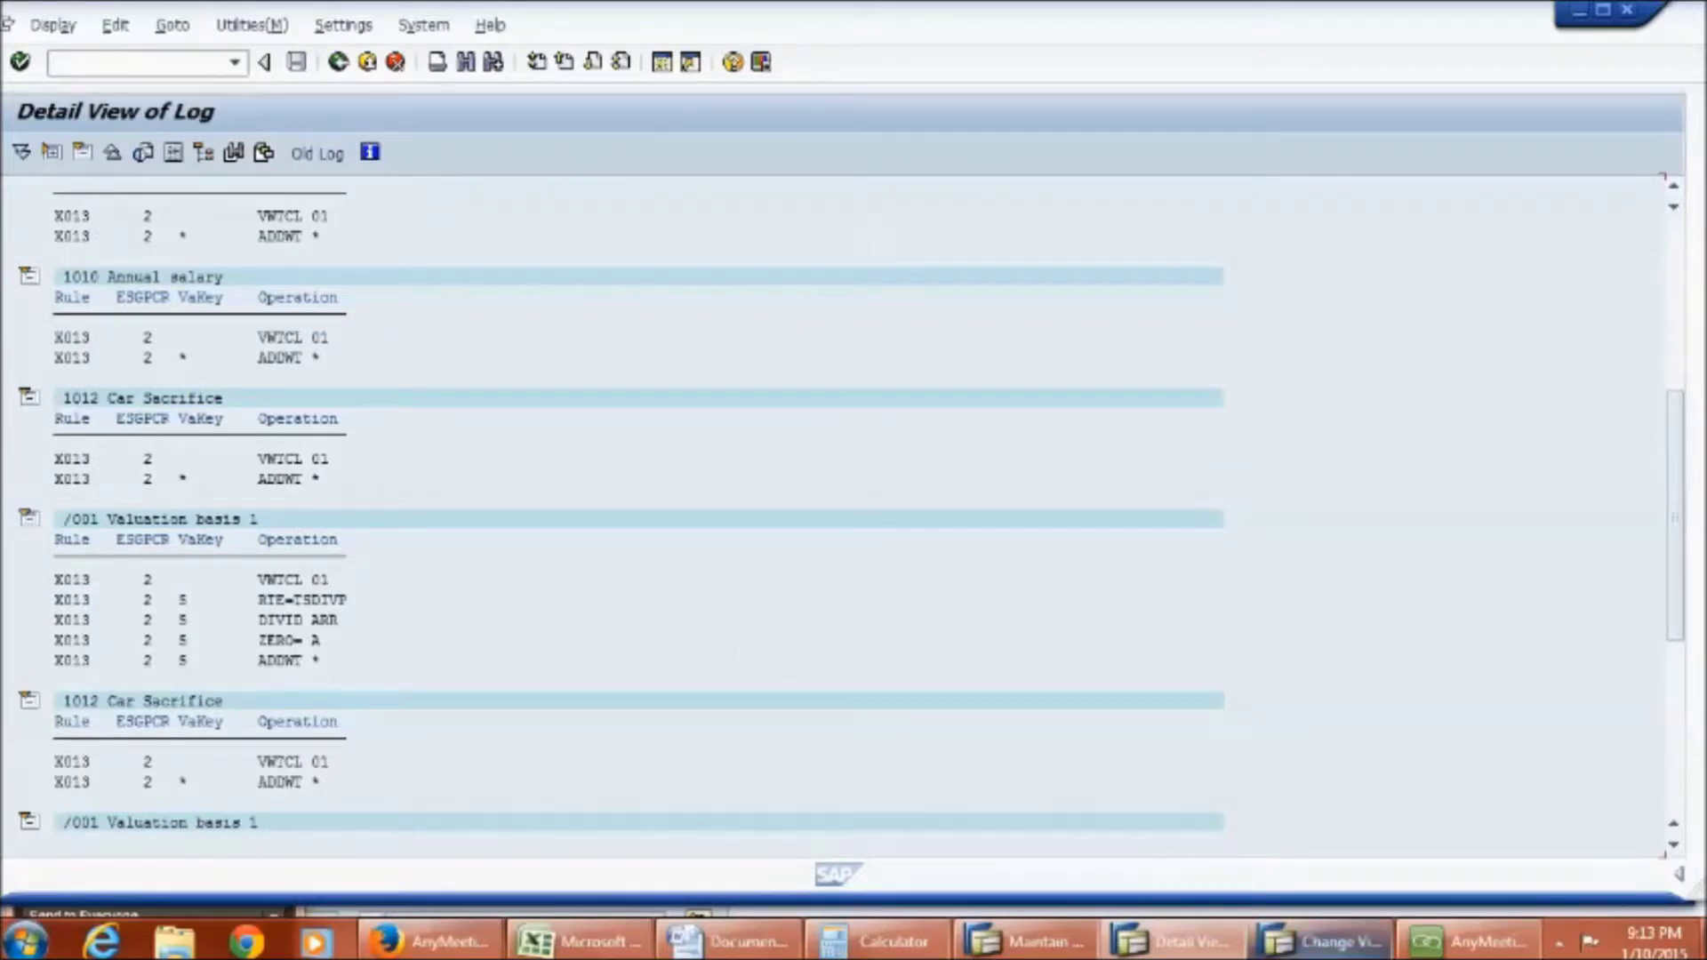
click(1318, 940)
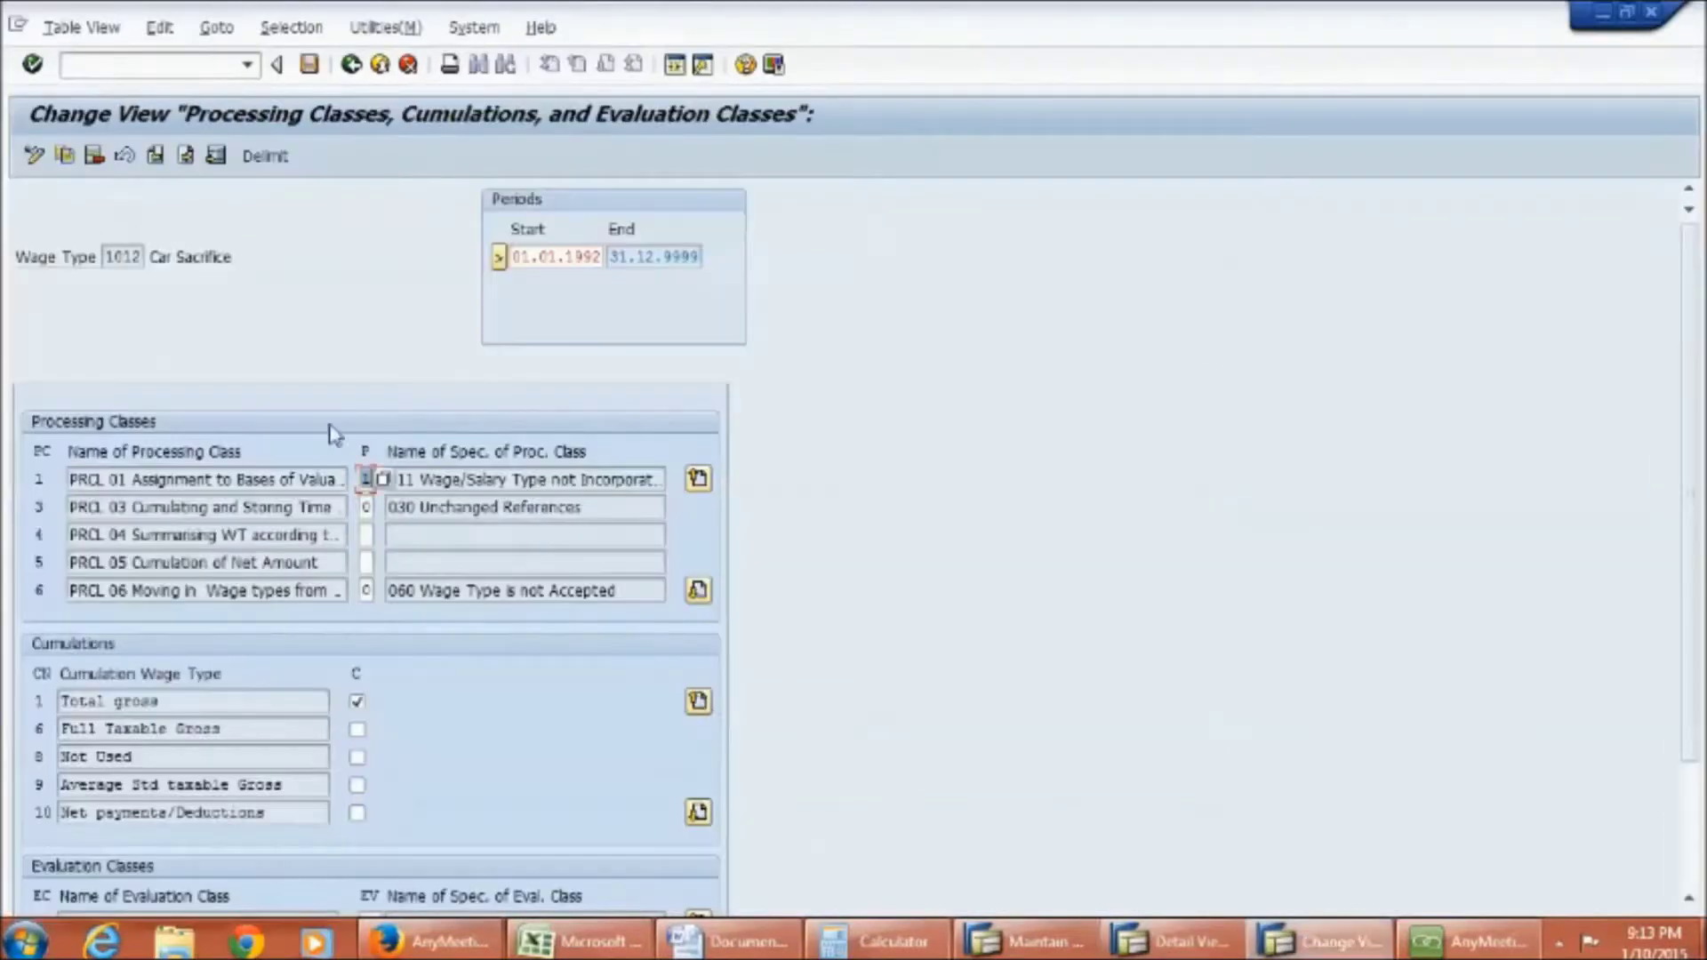
Go back to the full wage type list and scroll through it.
click(352, 64)
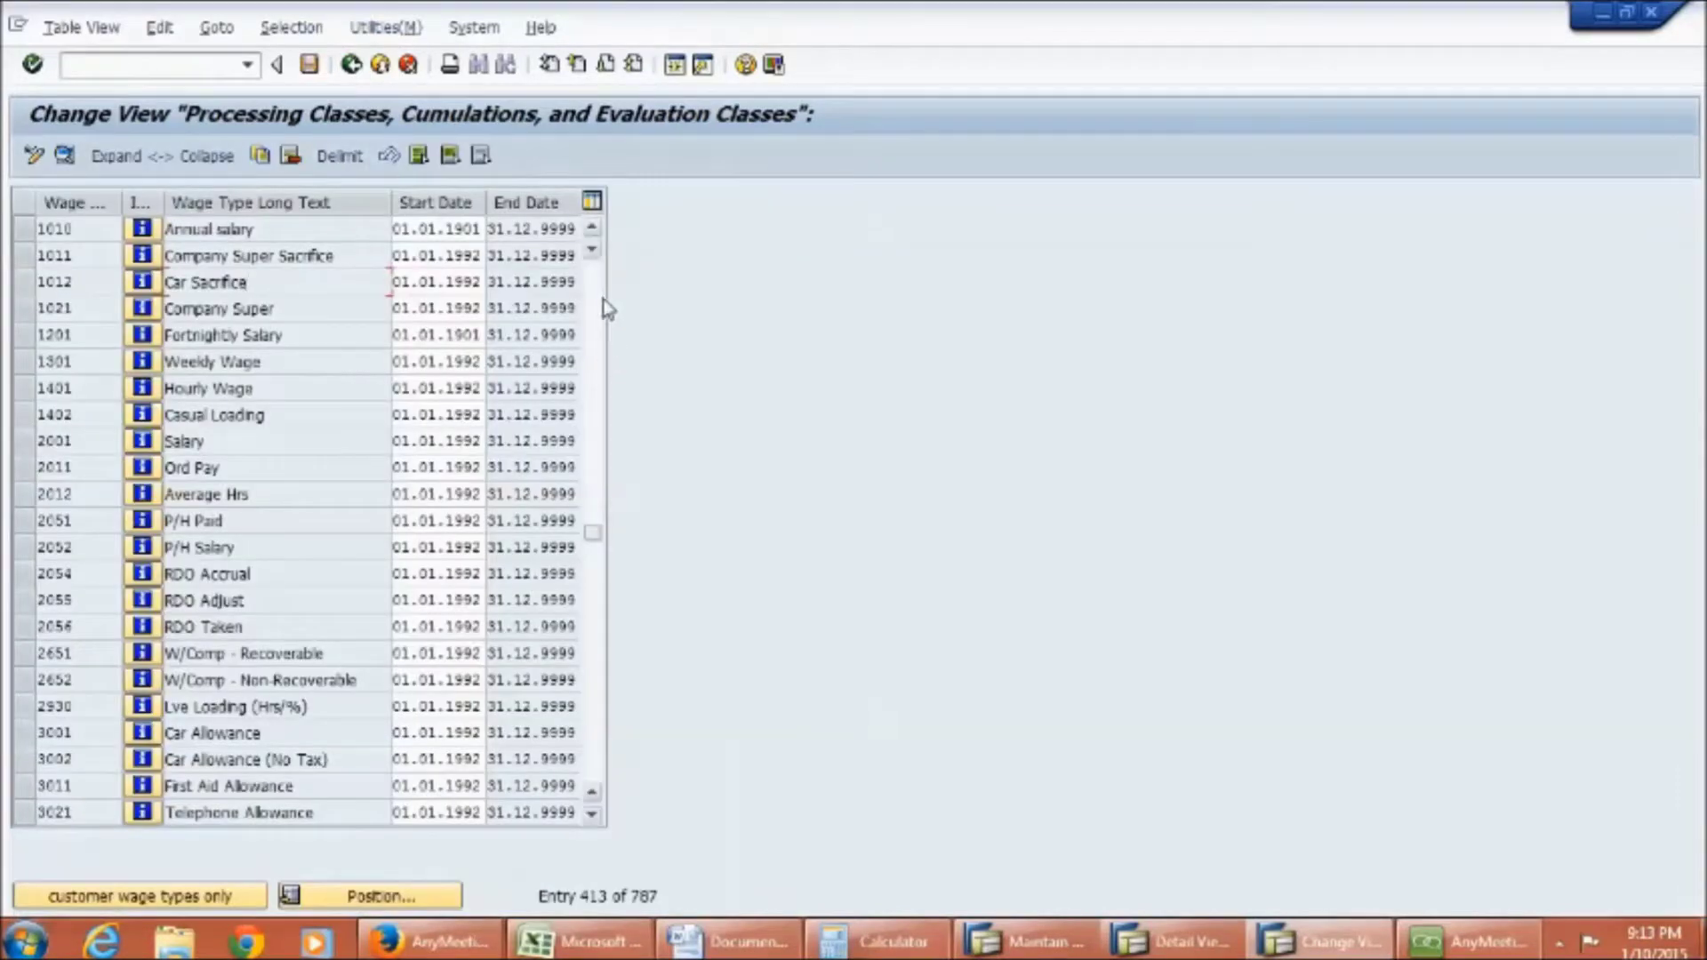
click(594, 279)
click(598, 374)
click(596, 368)
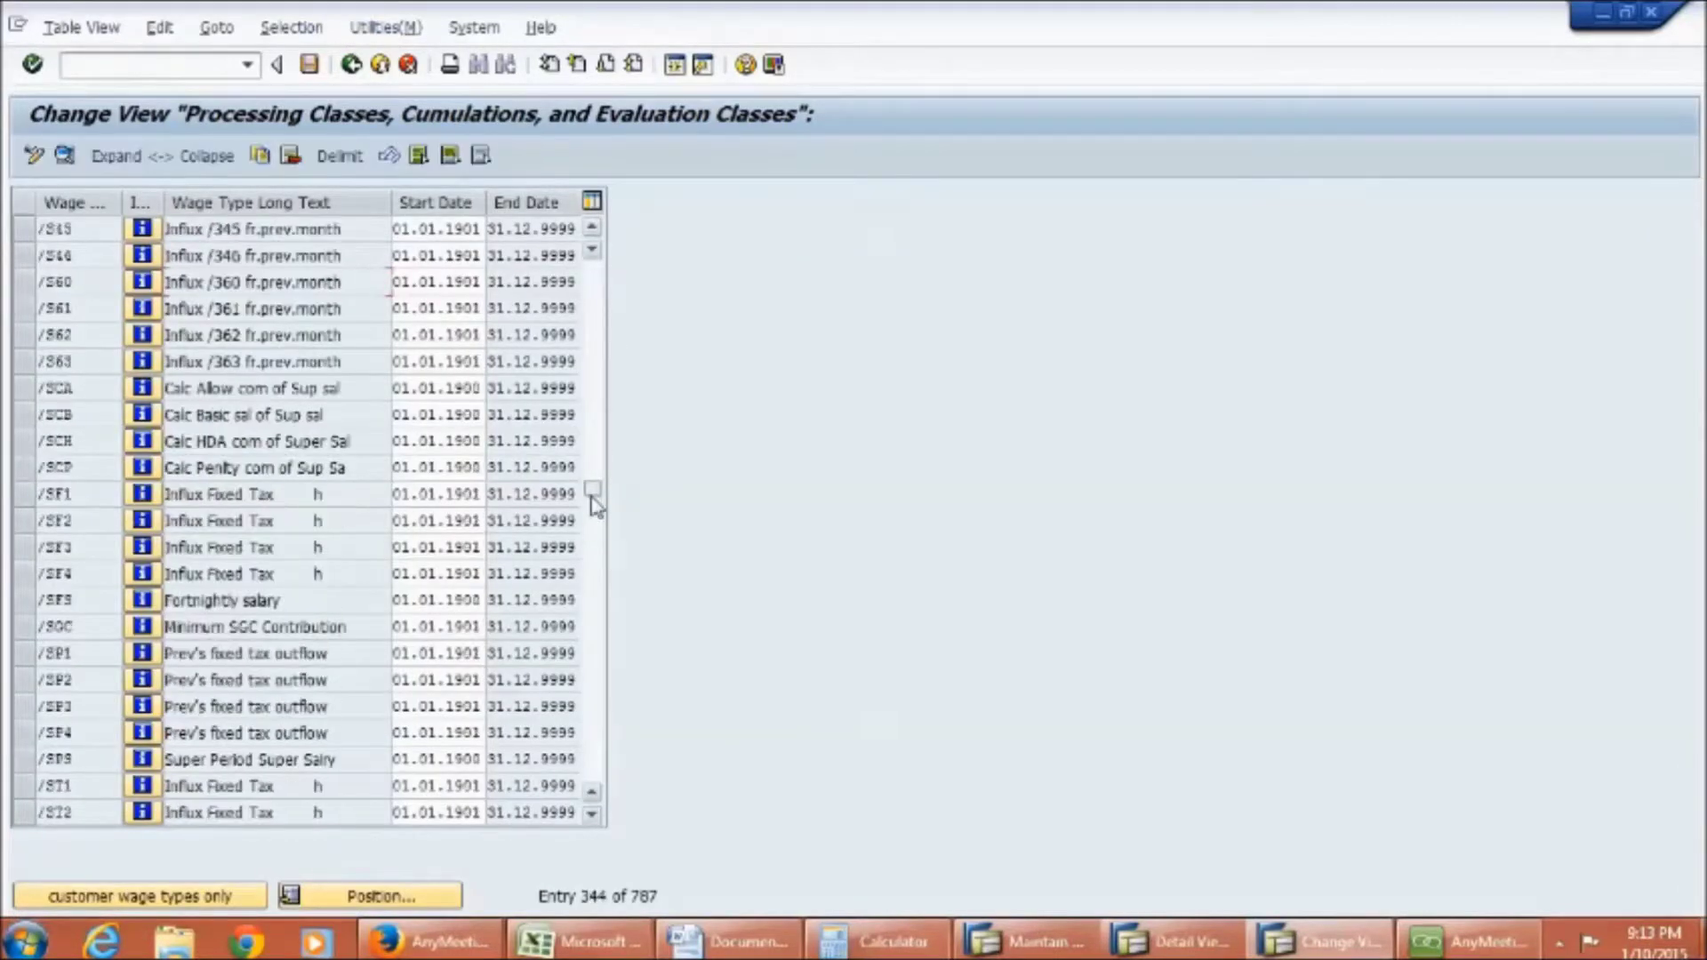
drag(593, 496, 603, 280)
click(600, 280)
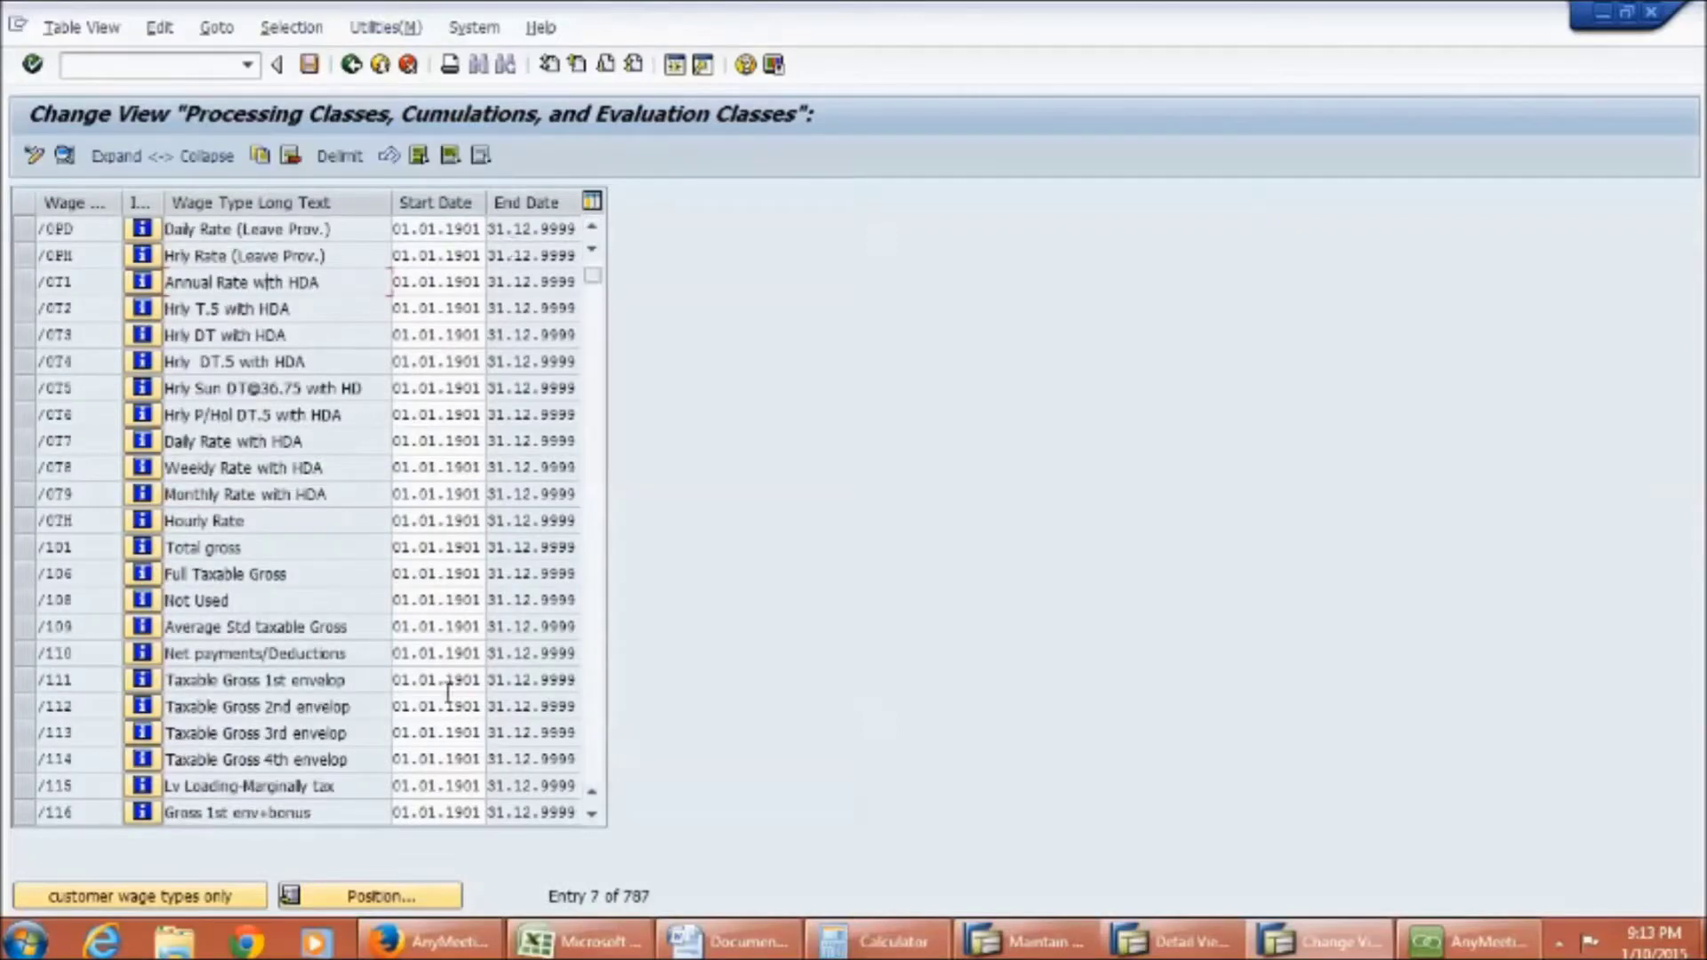
Position the list at wage type /001 and open its processing class details.
click(376, 900)
text(/001)
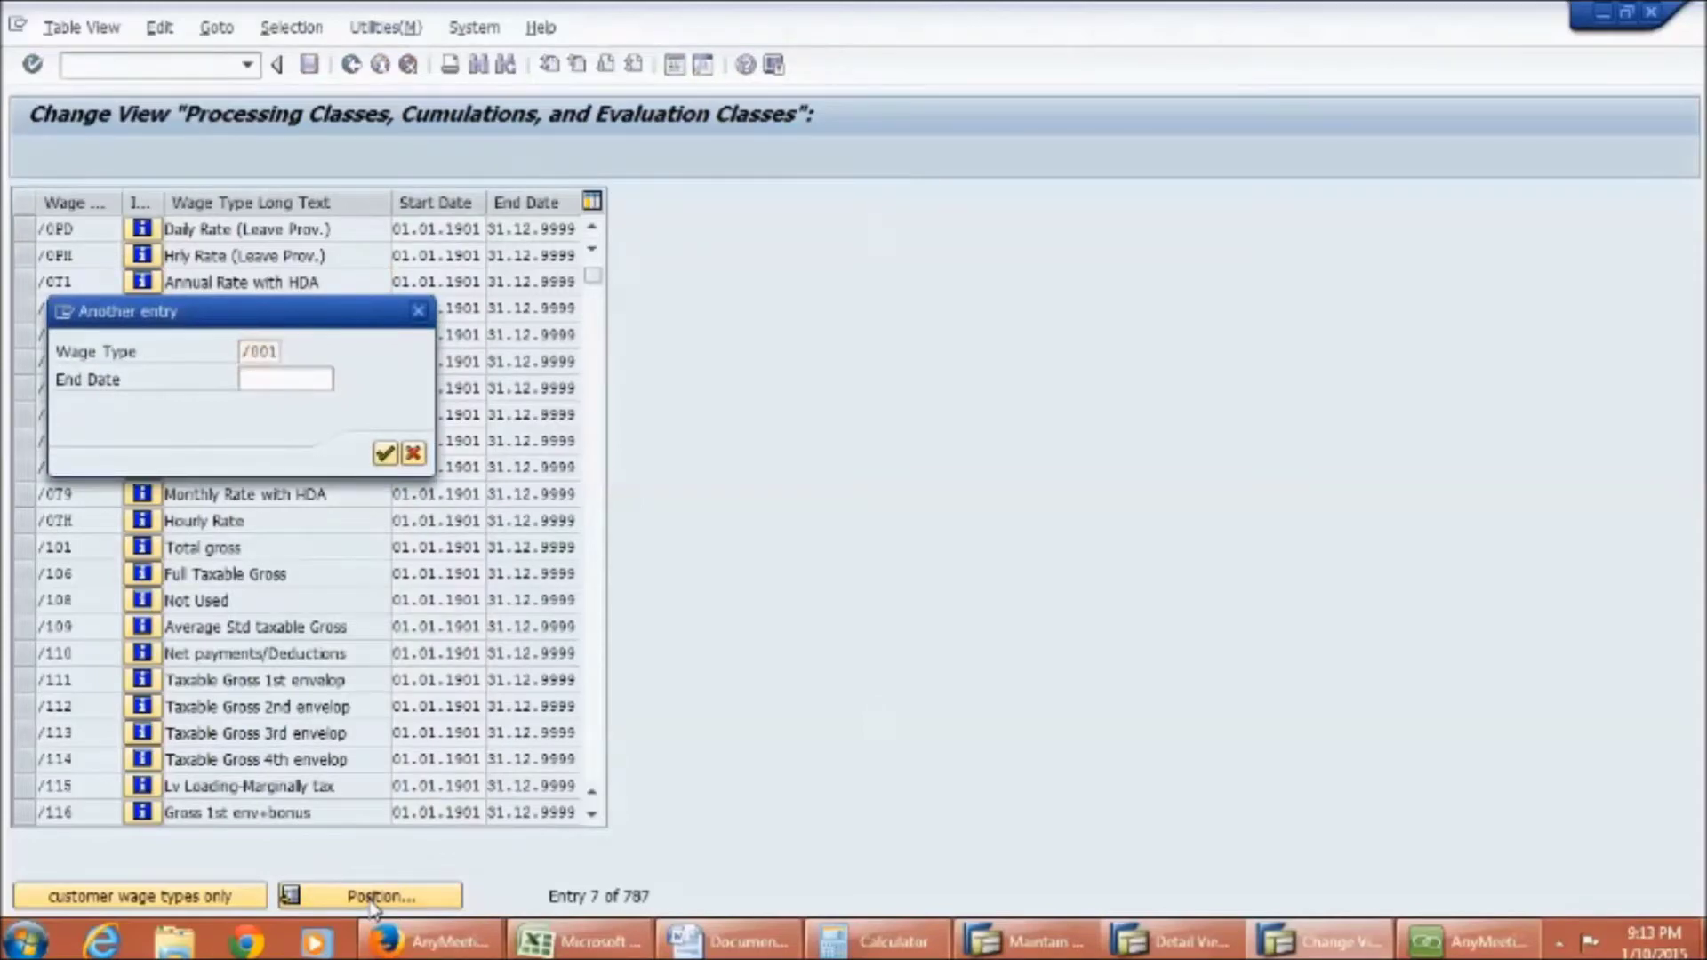
key(Return)
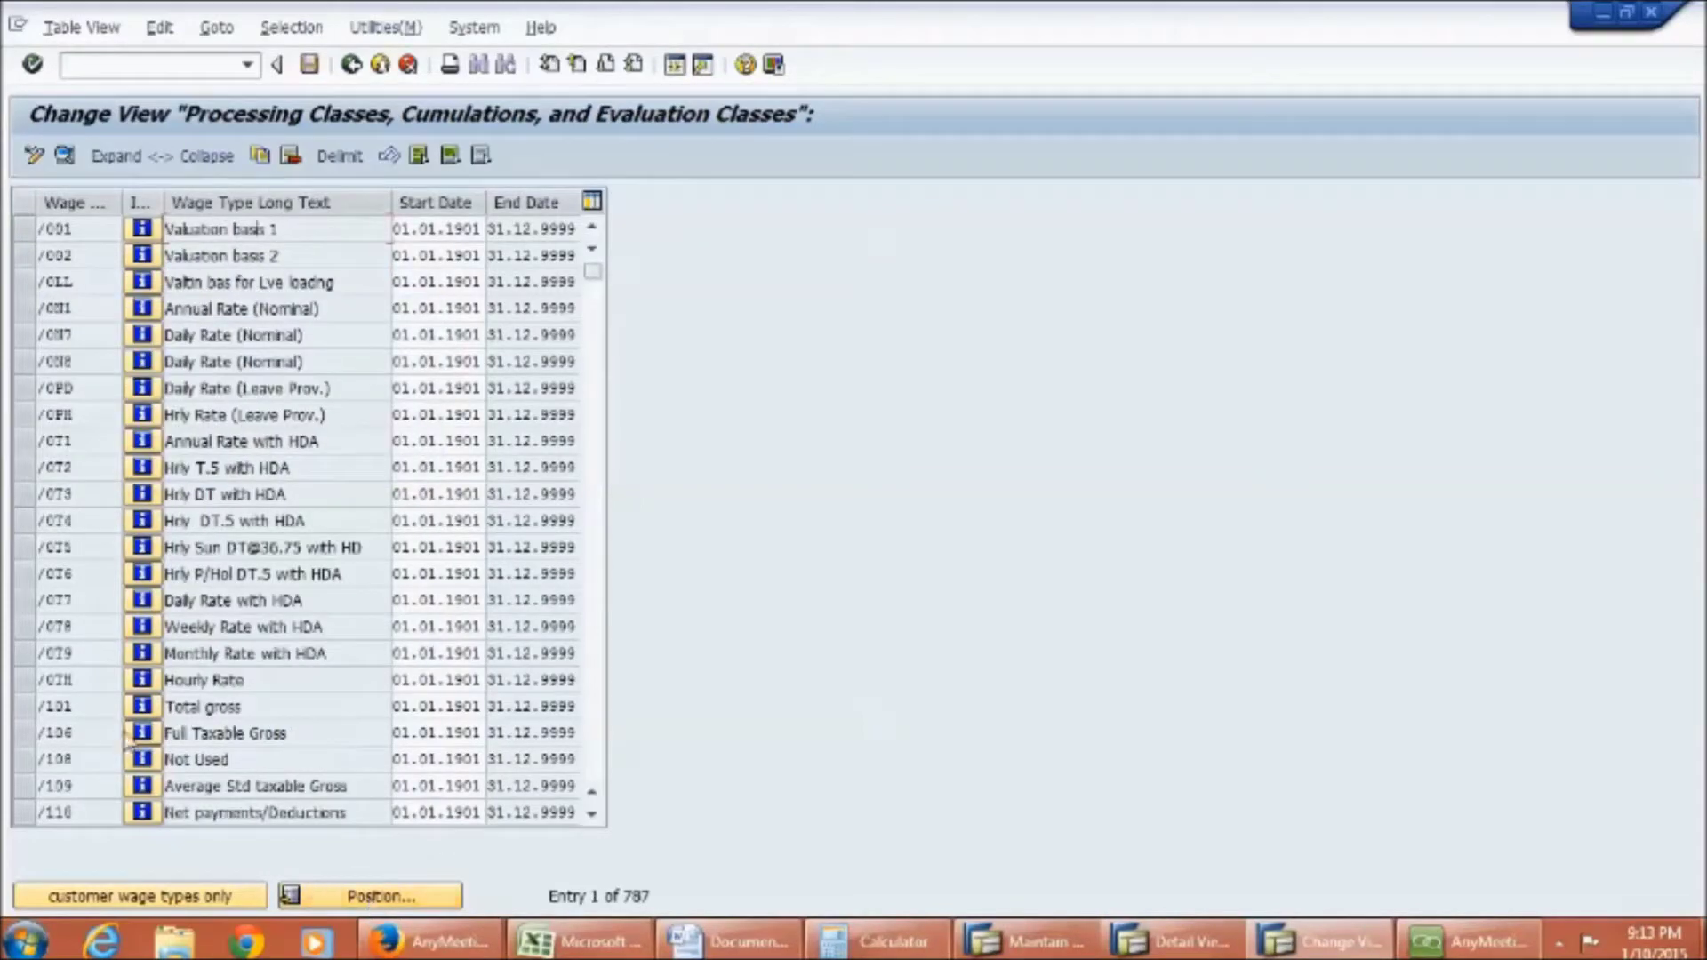
double_click(282, 235)
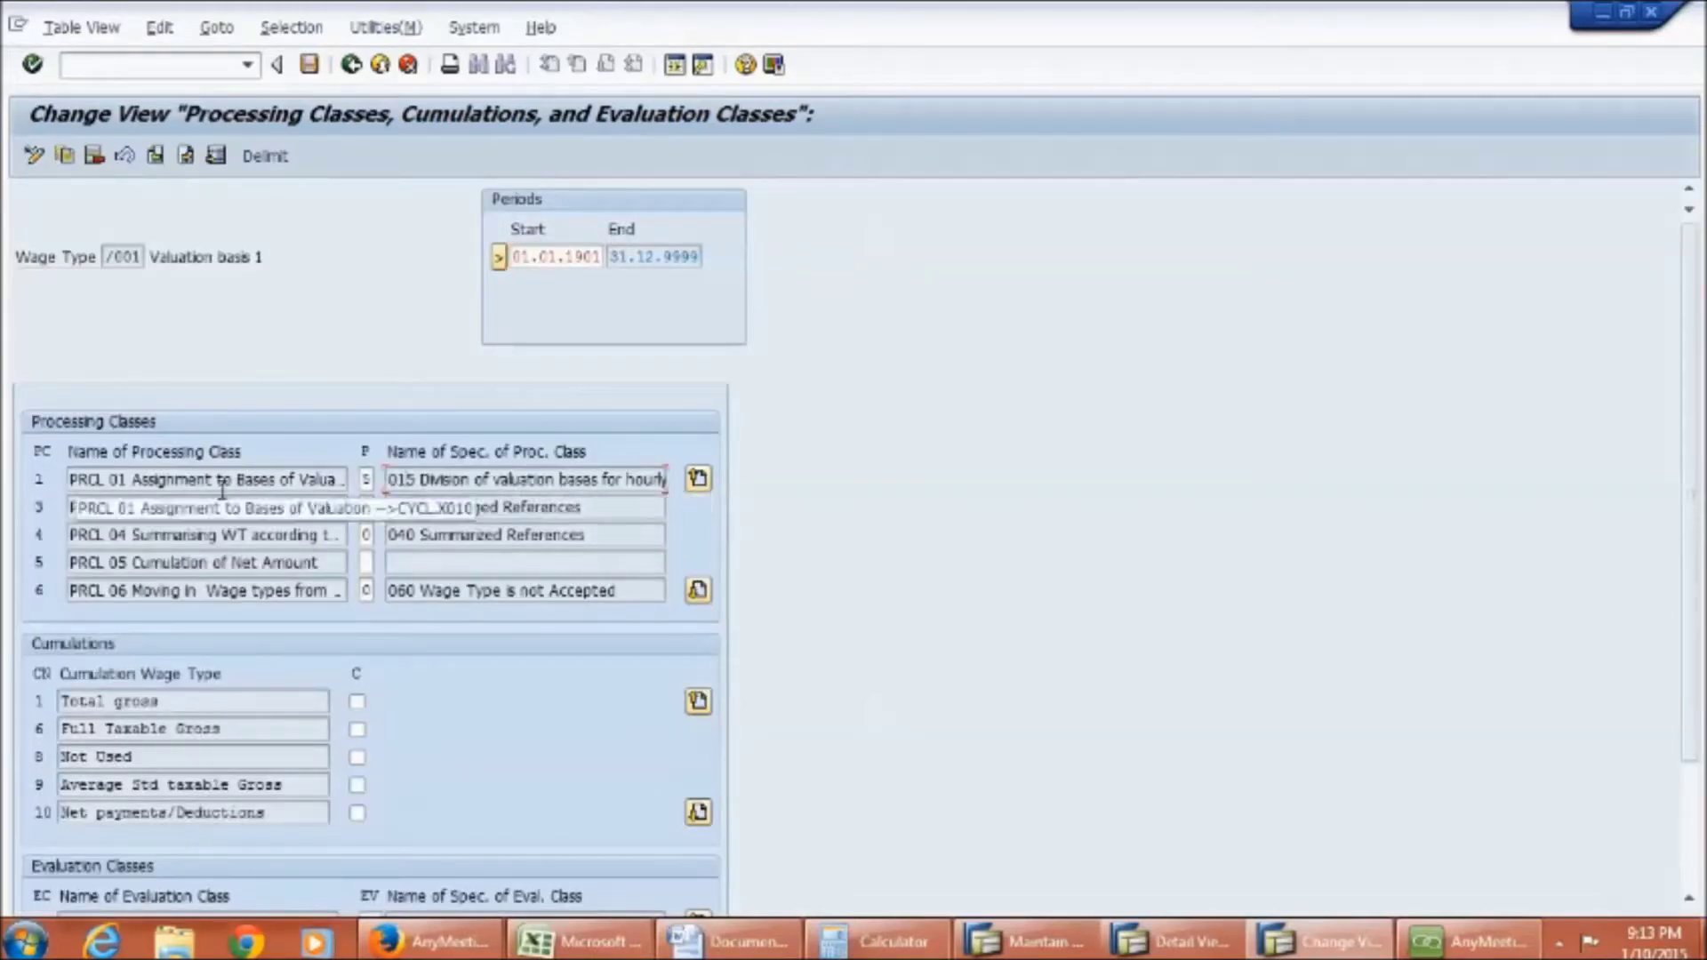
Check the possible specifications for processing class 1, leave it at 5, and return to the payroll log.
click(366, 480)
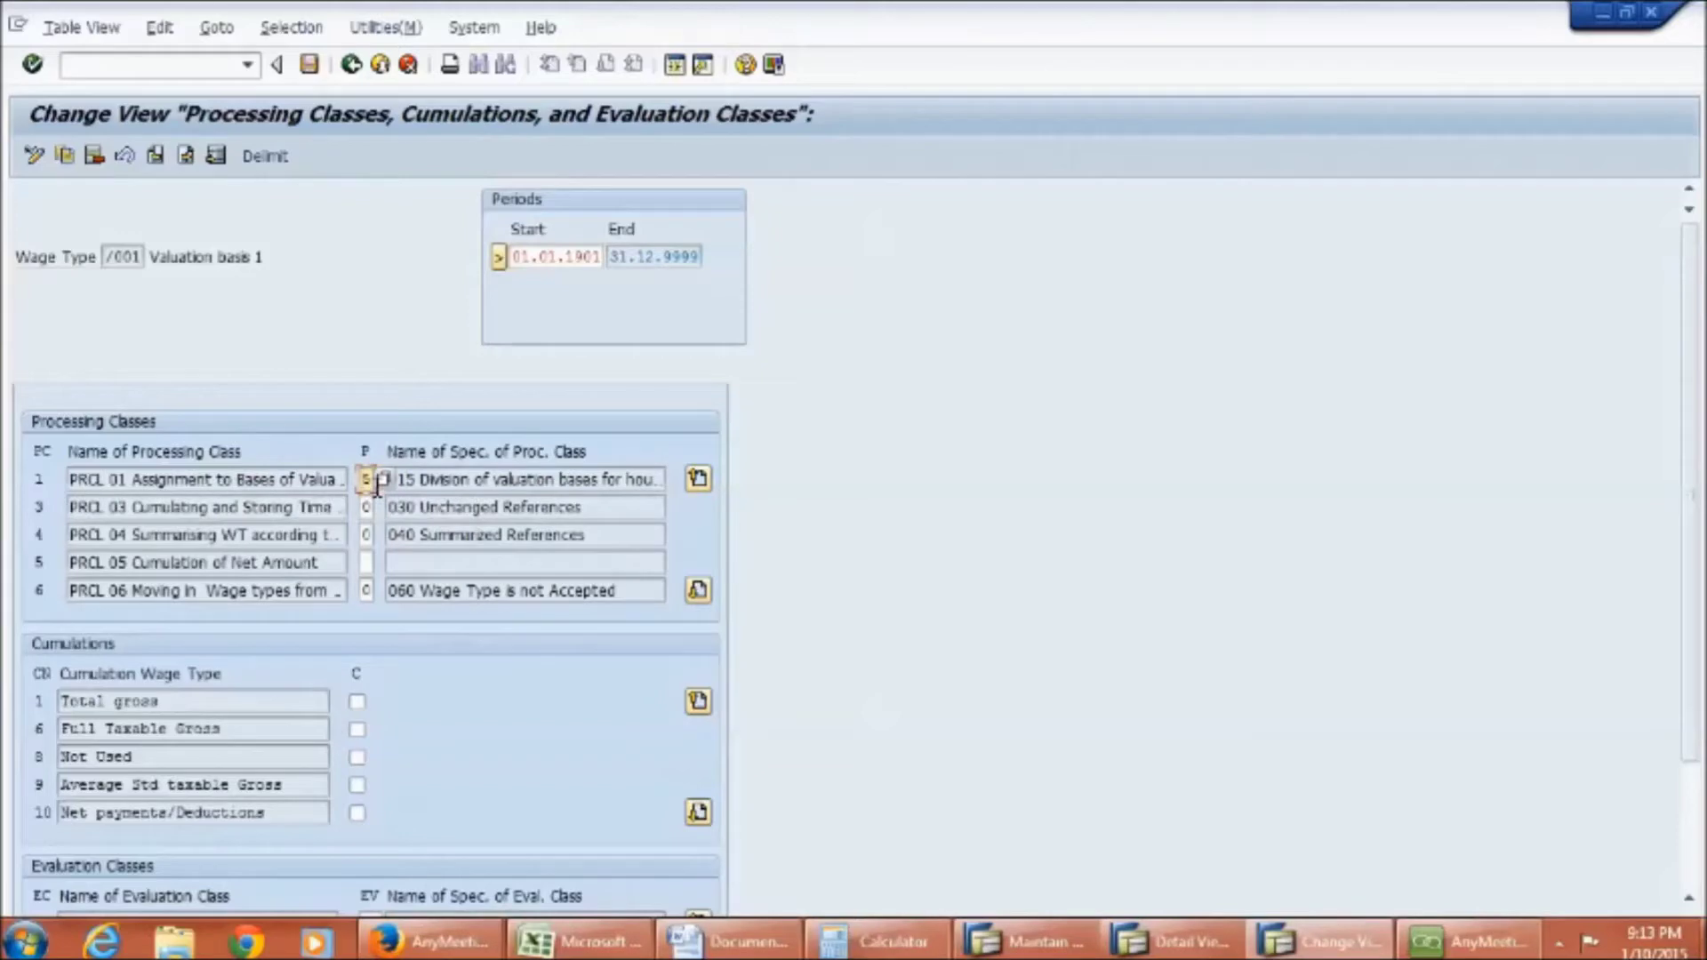
click(382, 480)
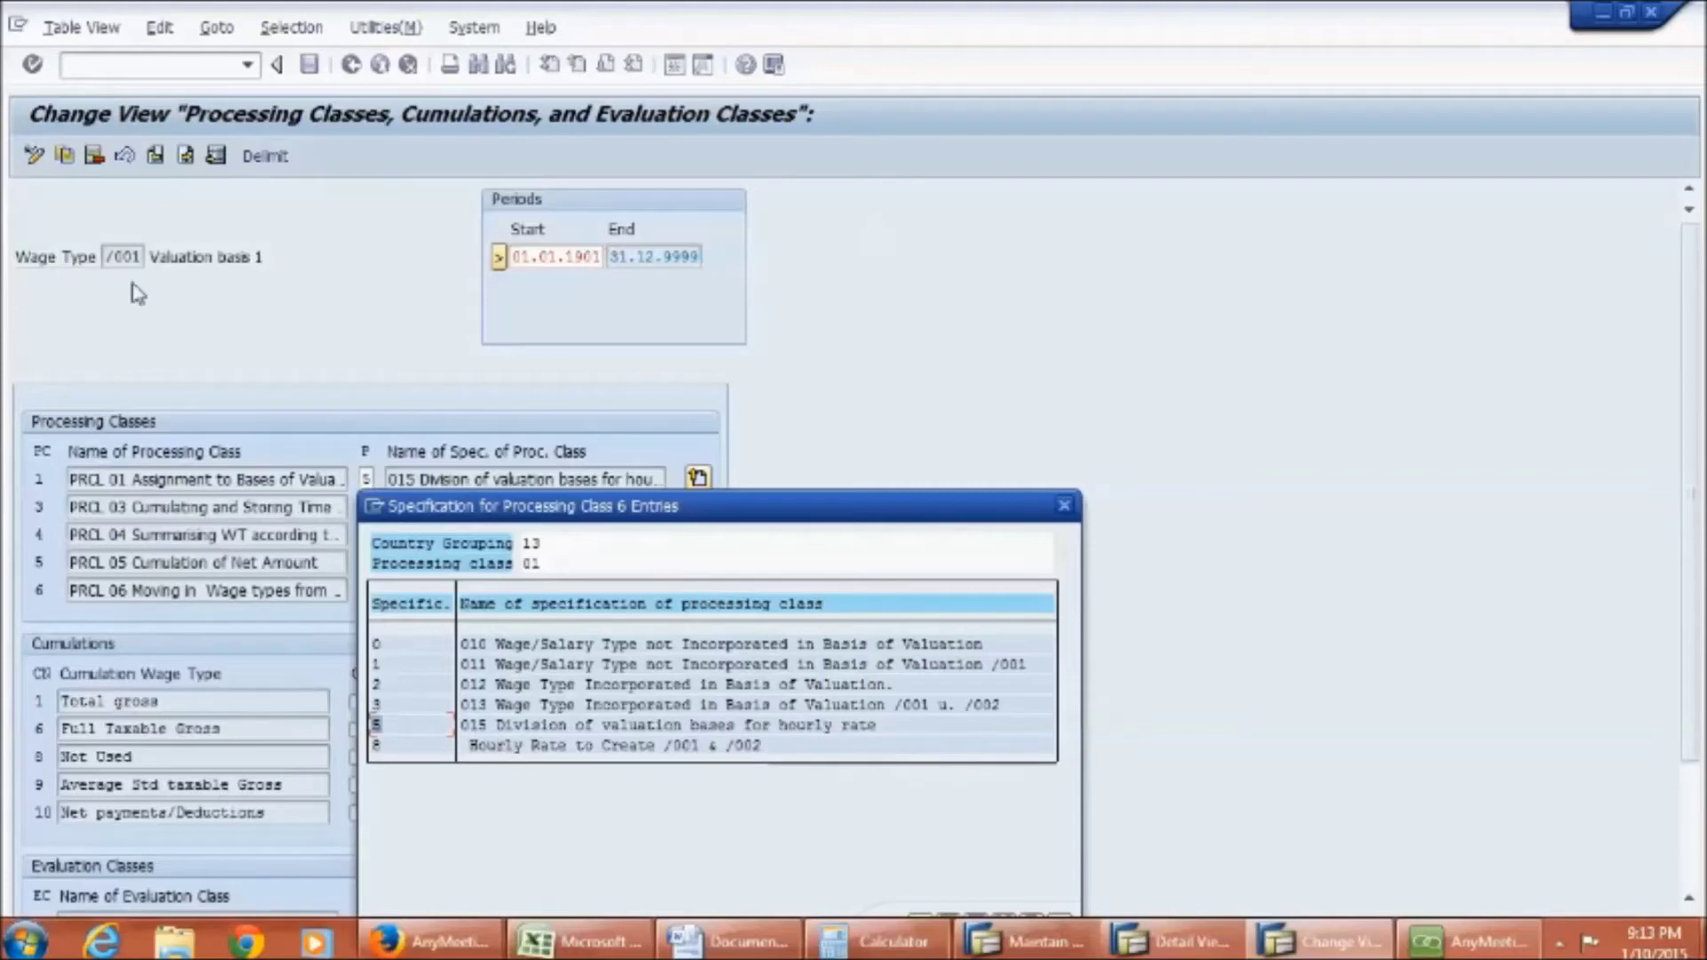
key(Return)
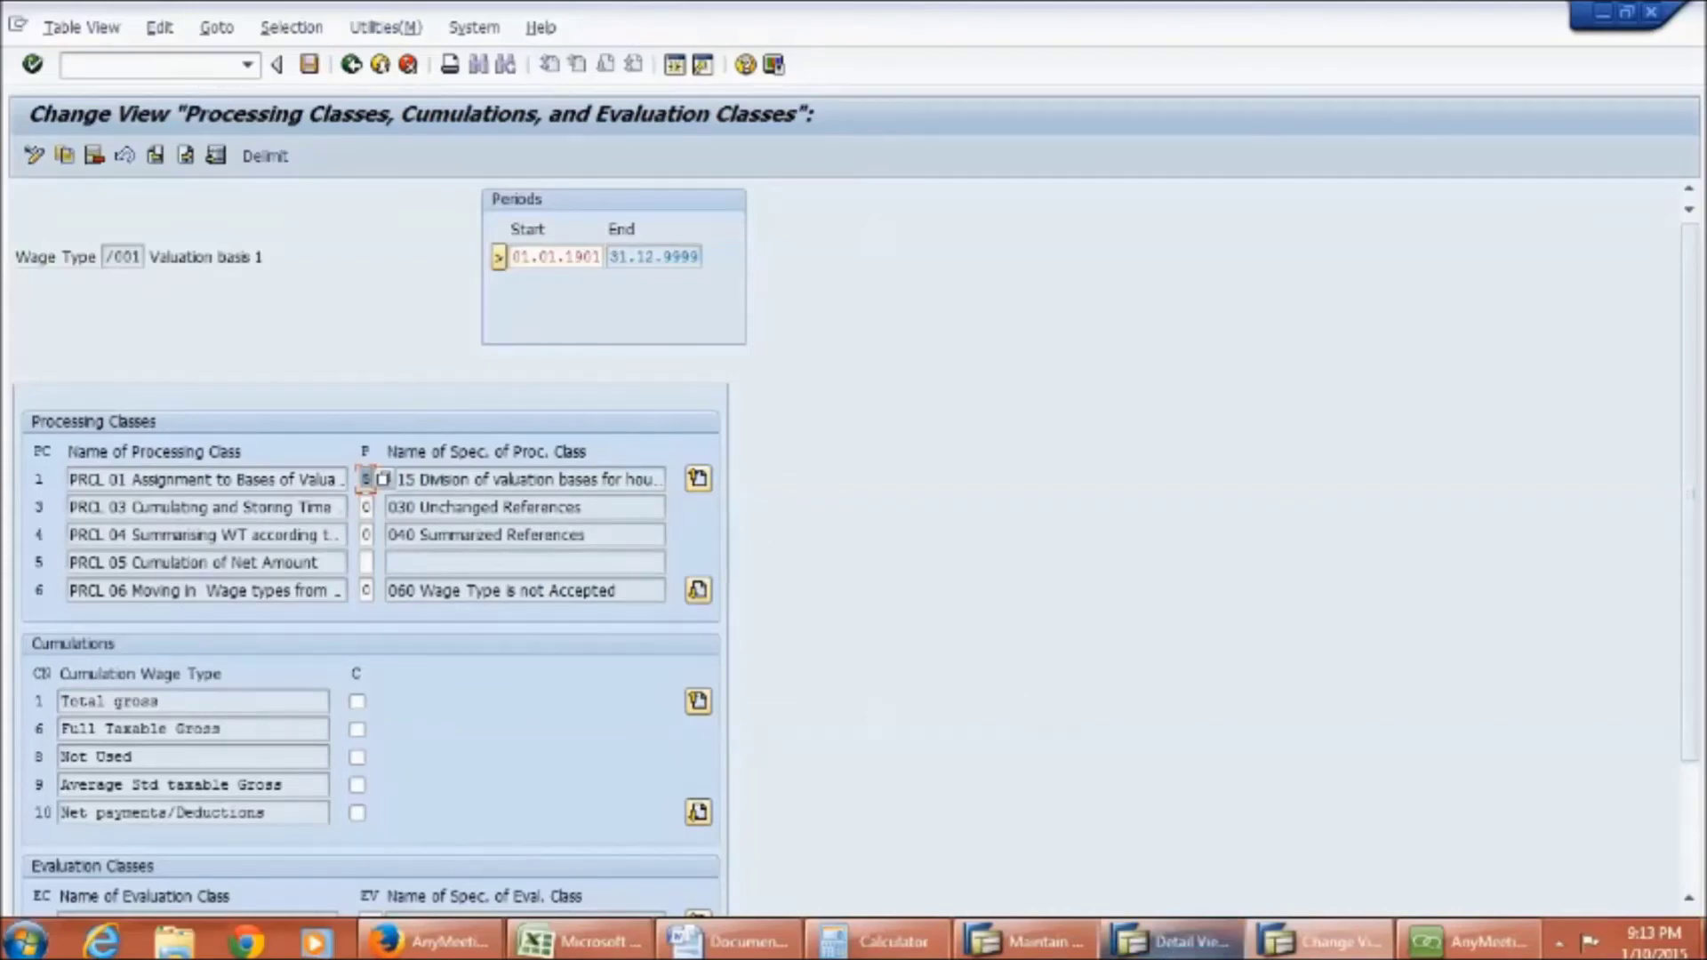
click(1214, 935)
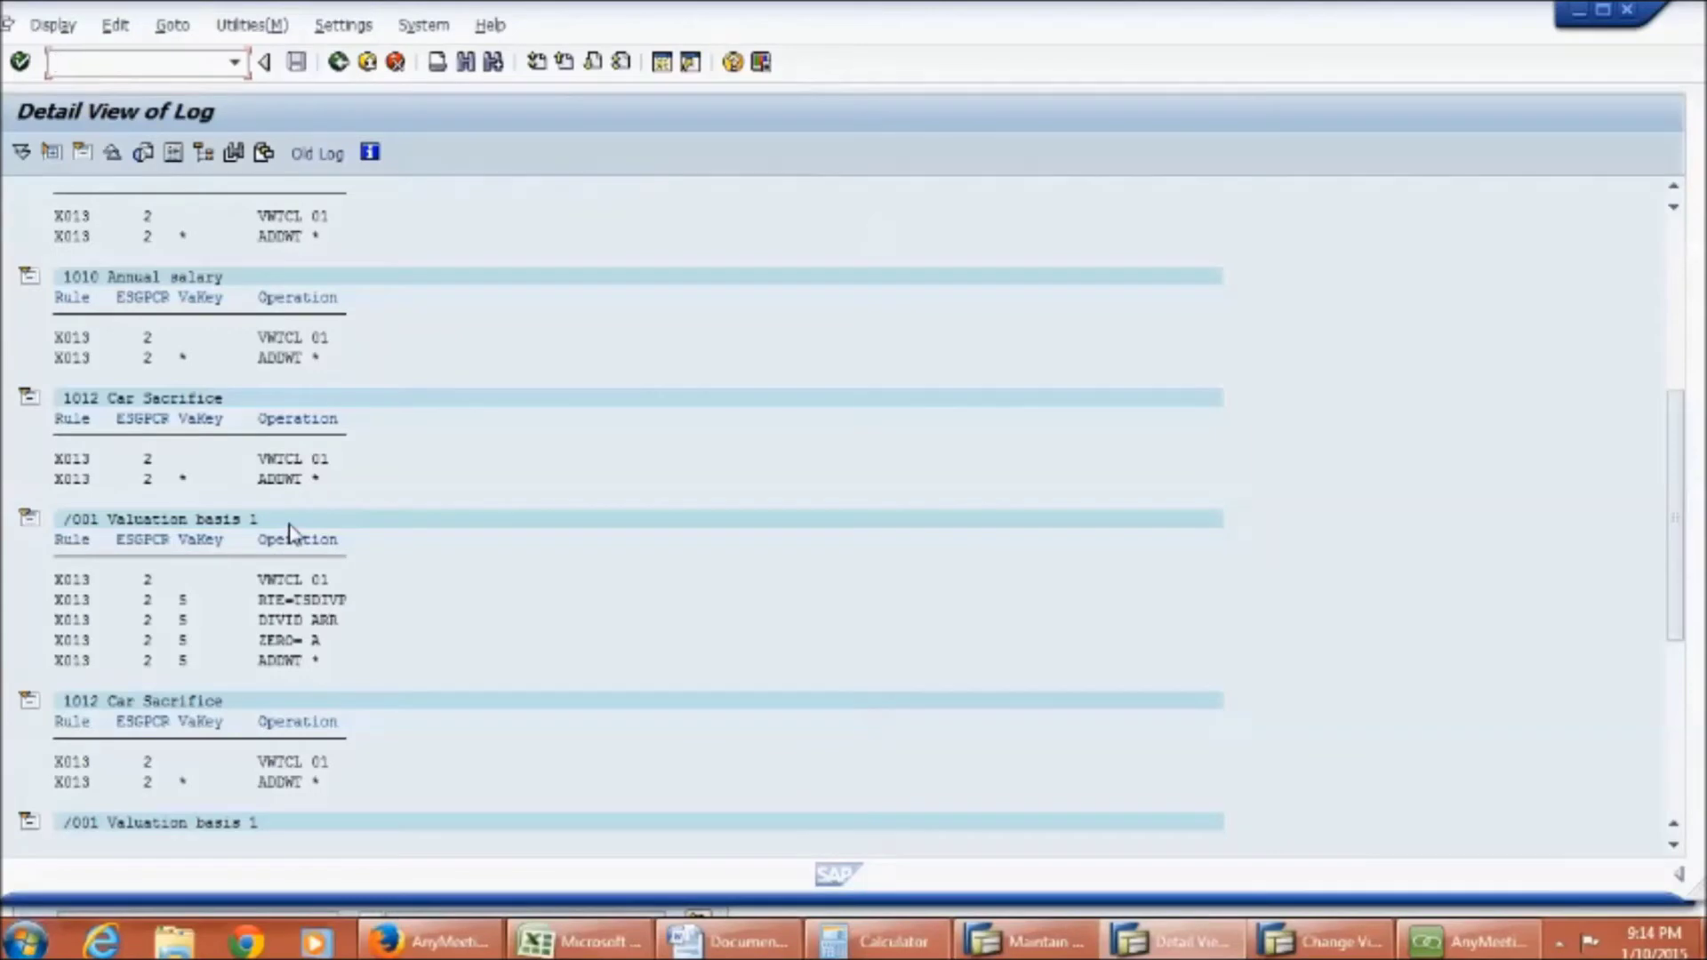
Open rule X013 'Division of valuation bases' from the /001 Valuation basis 1 line.
double_click(289, 533)
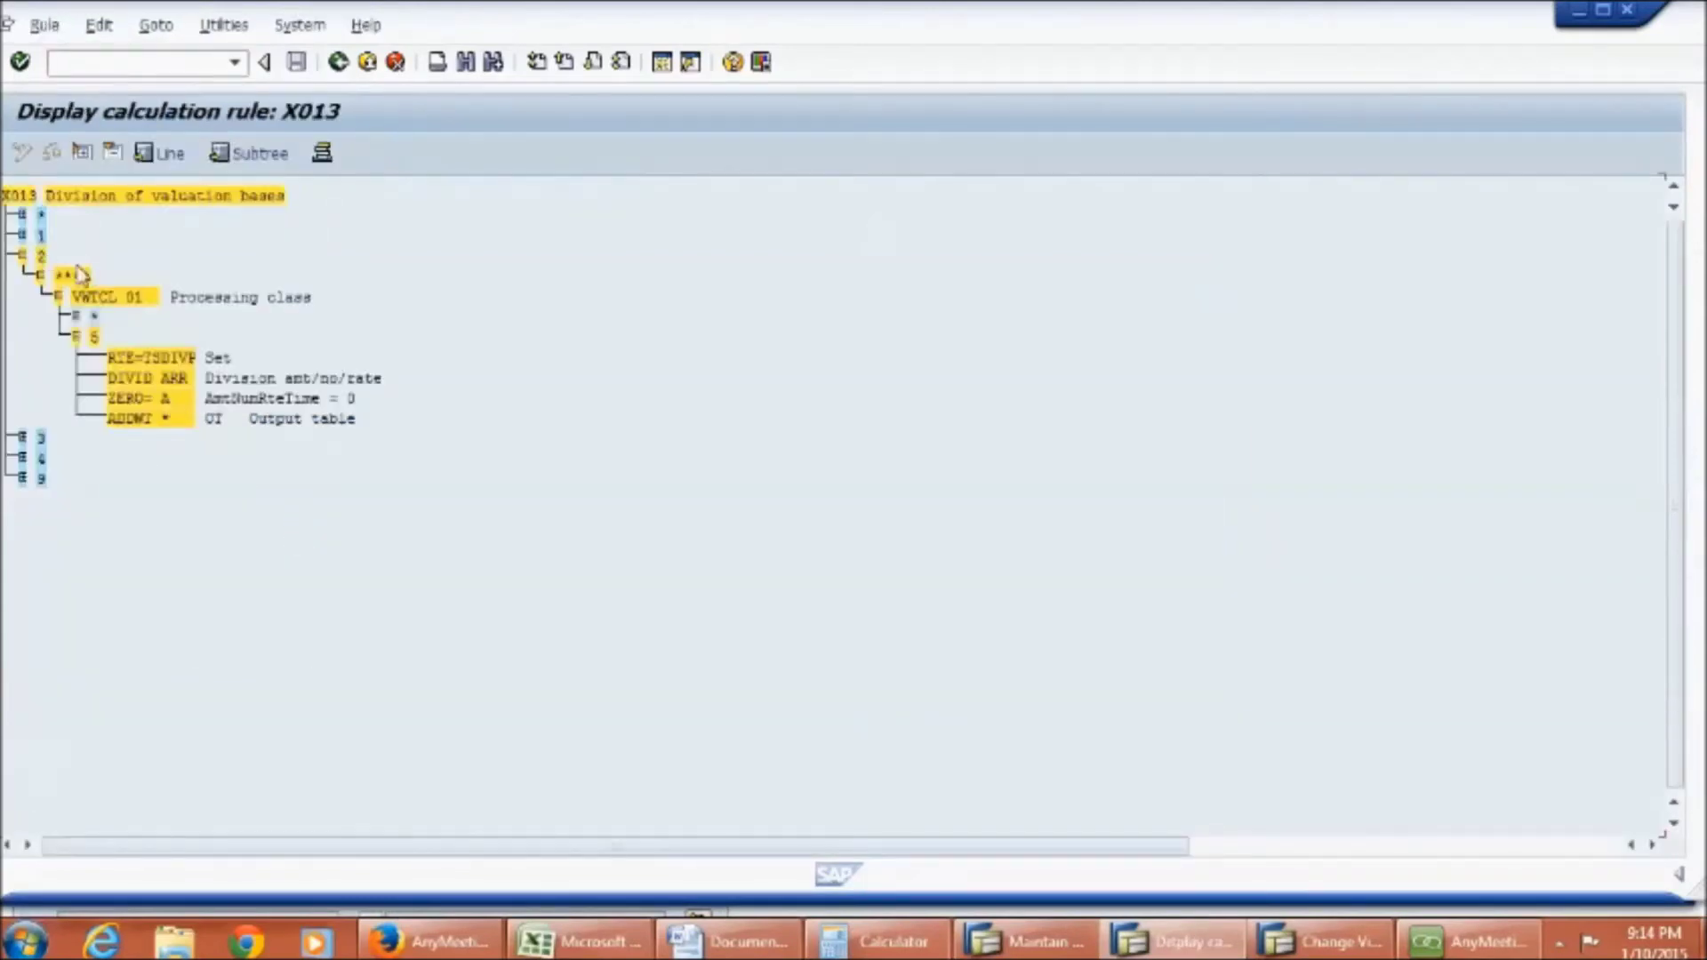